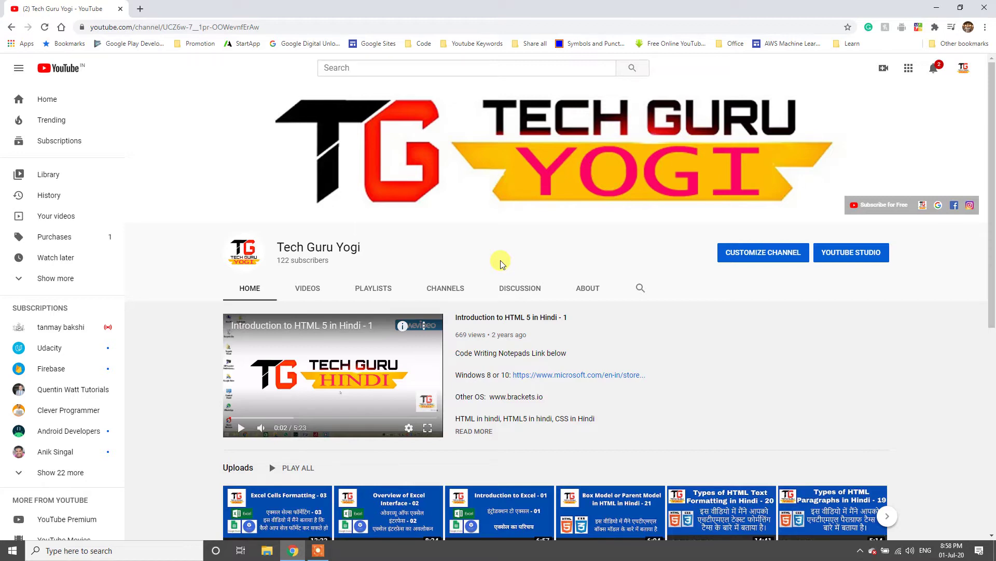
# Minimise the browser, launch WPS Office from the desktop and create a blank spreadsheet
pyautogui.click(500, 261)
pyautogui.press('super+m')
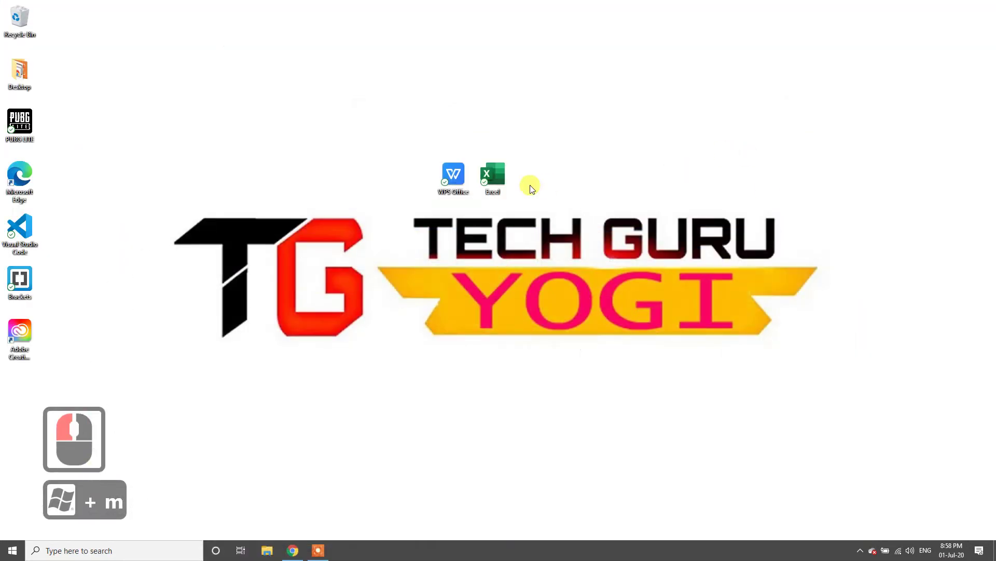
pyautogui.doubleClick(452, 185)
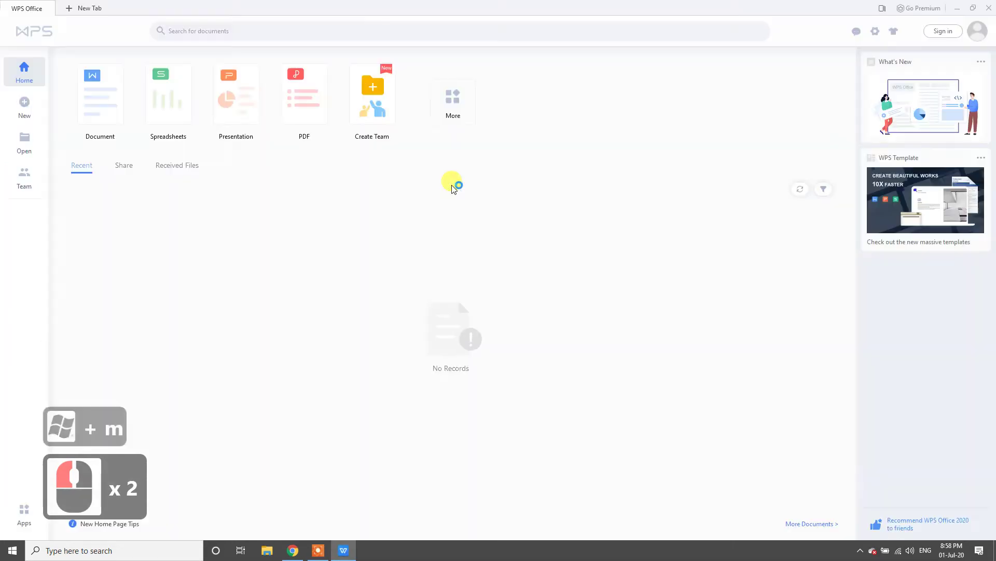
pyautogui.click(141, 83)
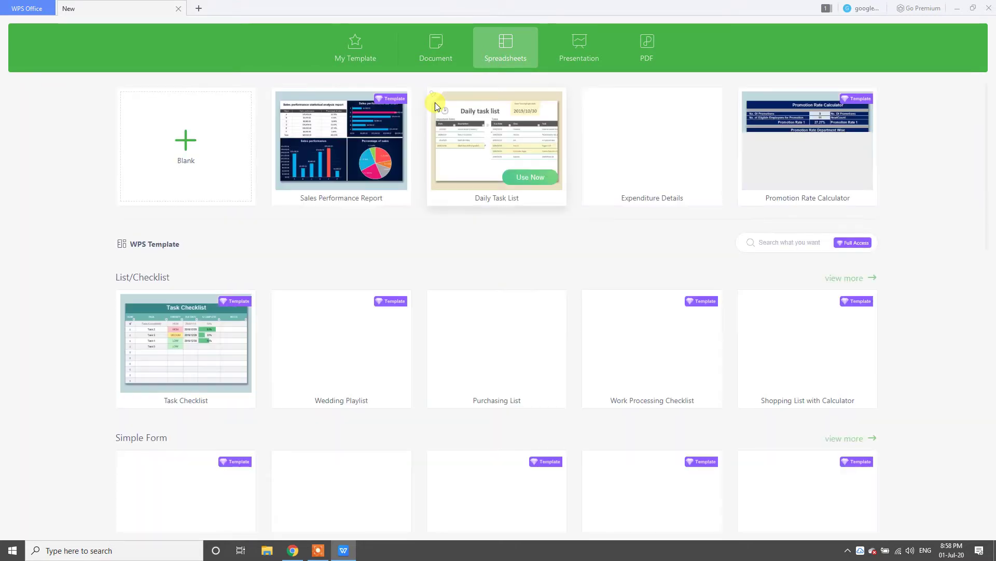
pyautogui.click(225, 128)
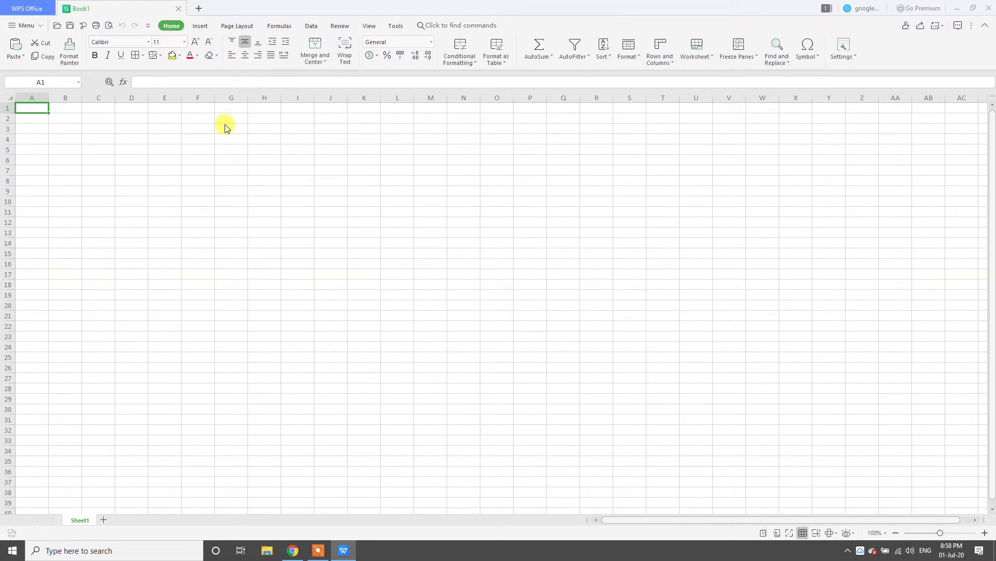
# Enter the numbers 1, 2 and 12 in cells F5, F6 and F7
pyautogui.click(206, 150)
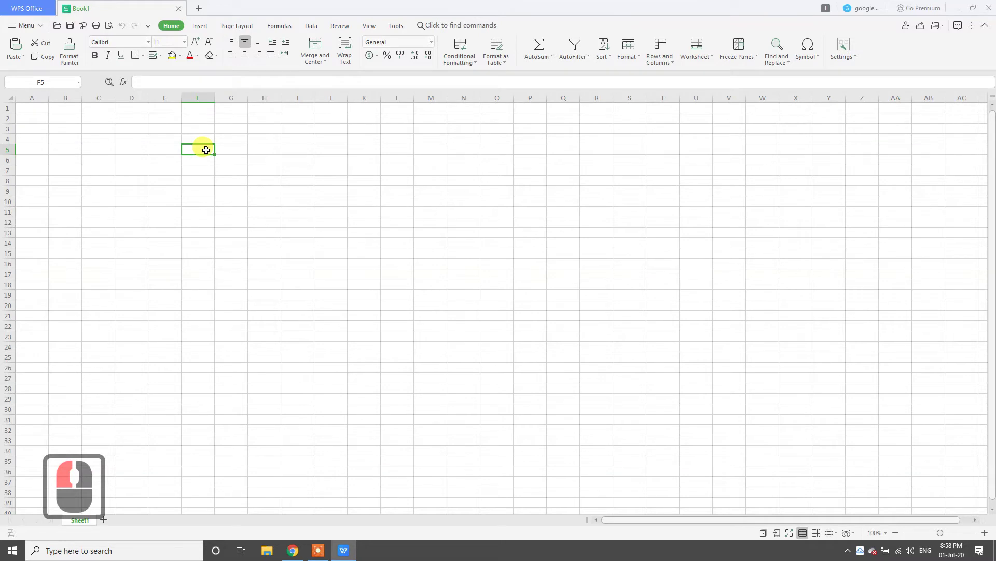
pyautogui.write('12')
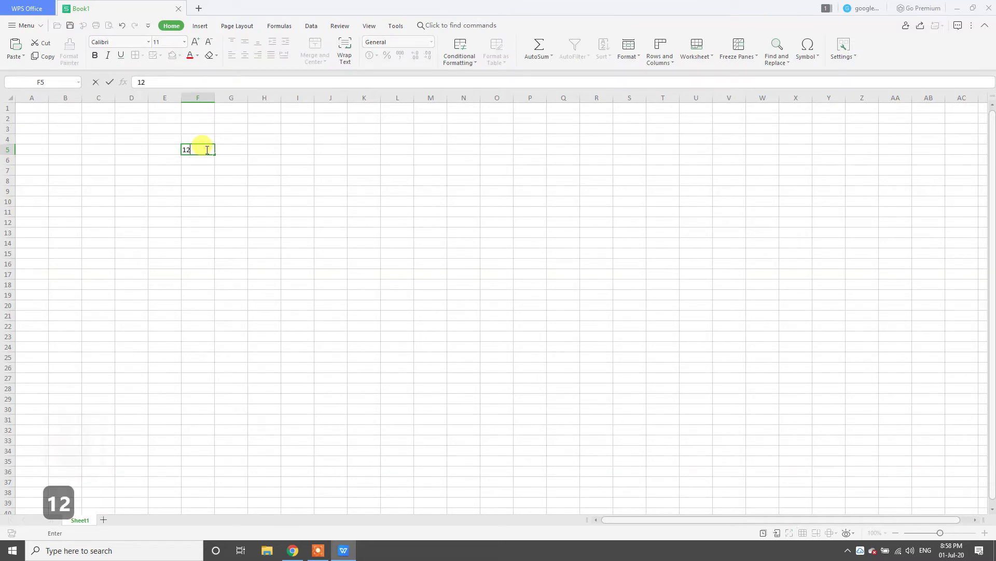
pyautogui.press('BackSpace')
pyautogui.press('Return')
pyautogui.write('2')
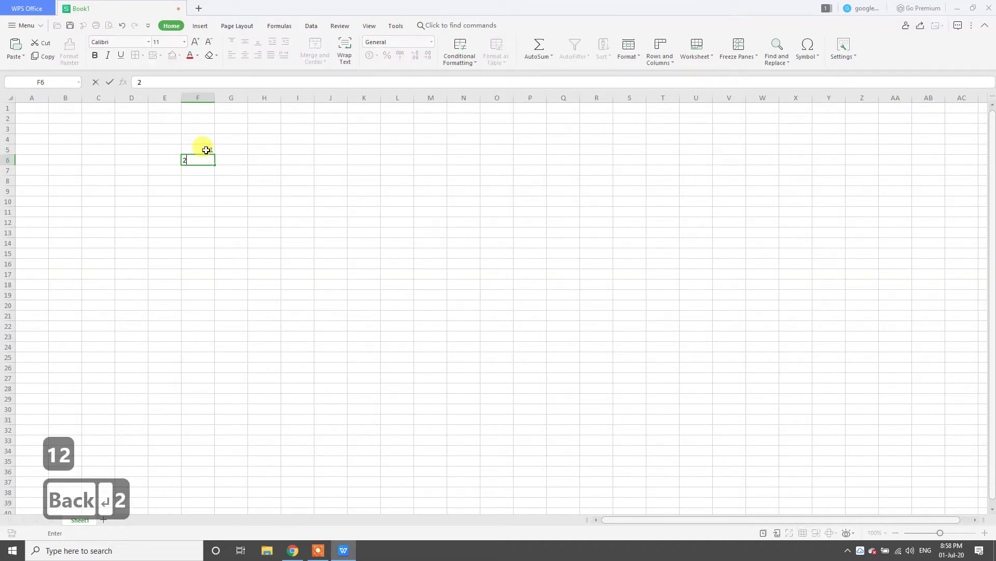
pyautogui.press('Return')
pyautogui.write('12')
pyautogui.press('Return')
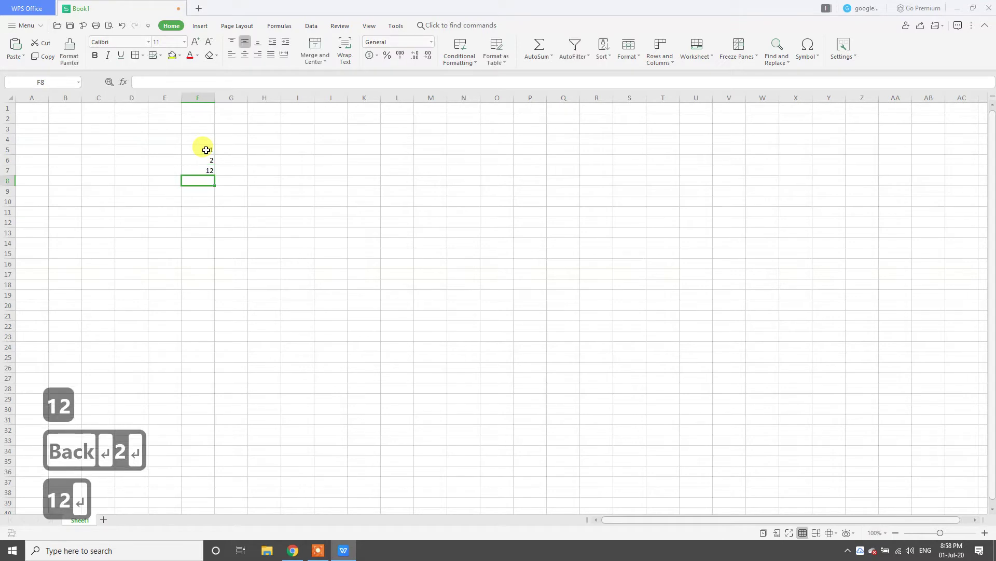
pyautogui.write('54568')
pyautogui.press('Return')
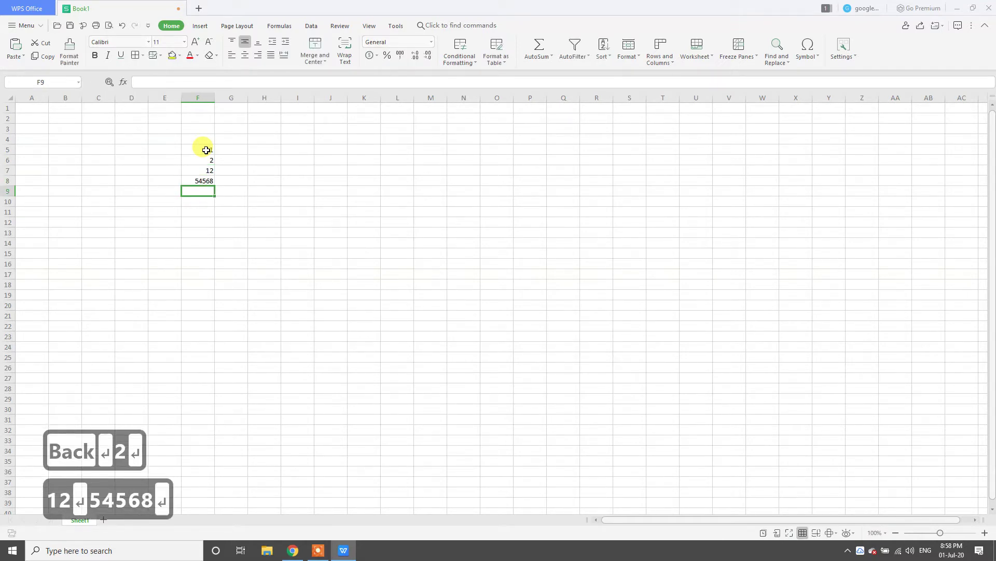
pyautogui.write('123451245632116')
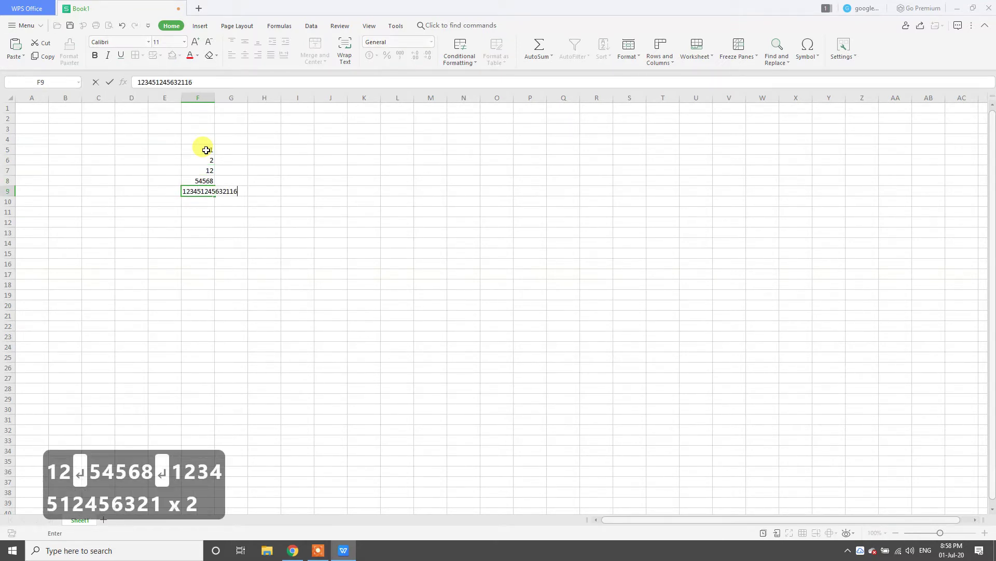
pyautogui.press('Return')
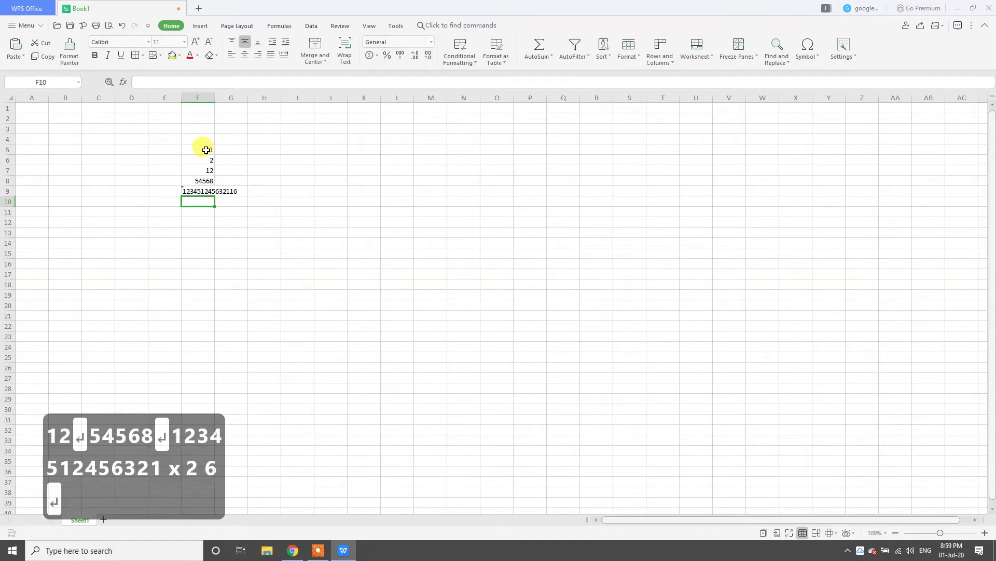
pyautogui.press('Up')
pyautogui.press('Up')
pyautogui.press('Down')
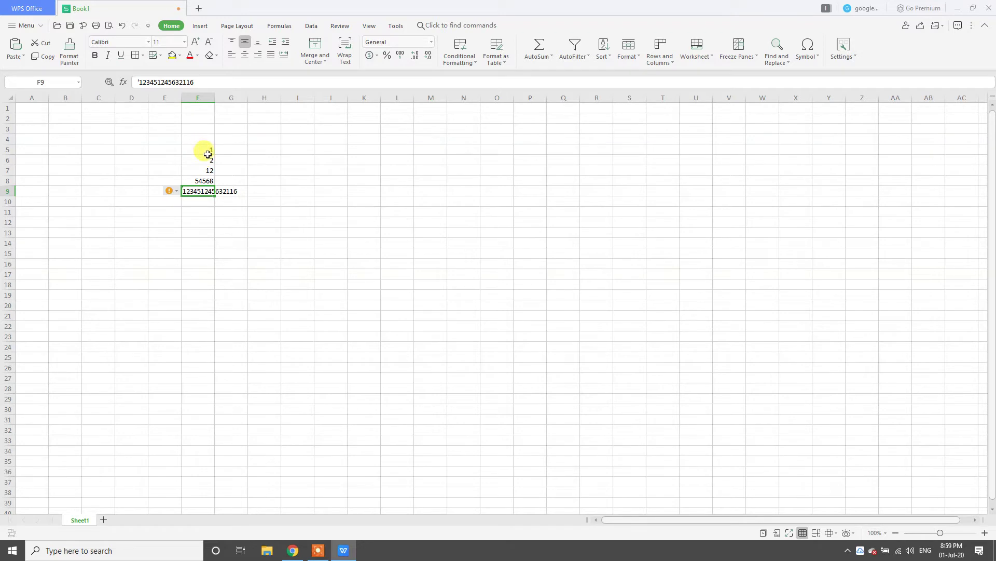
# Enter 123 in cell I6
pyautogui.click(308, 160)
pyautogui.click(308, 159)
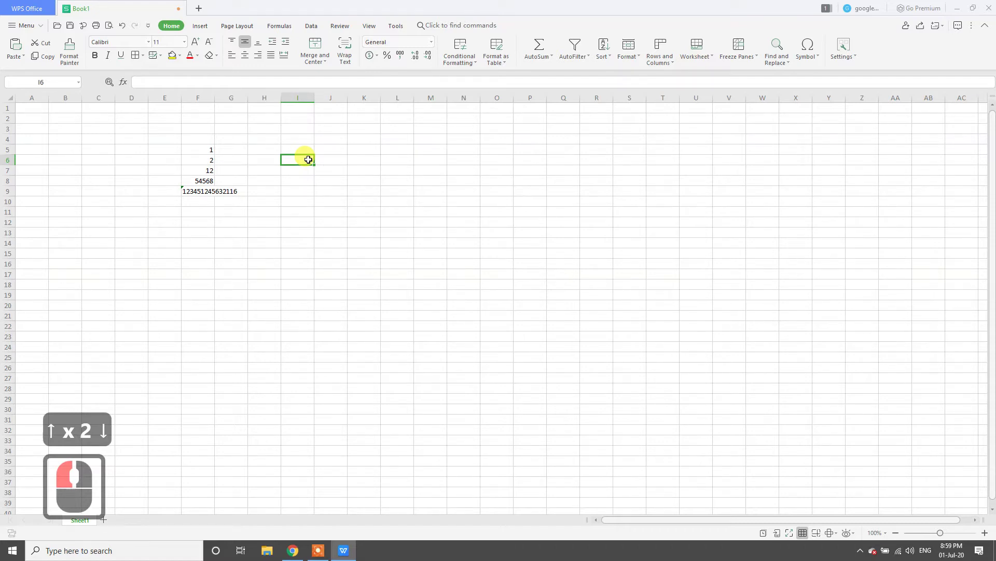
pyautogui.write('123')
pyautogui.press('Return')
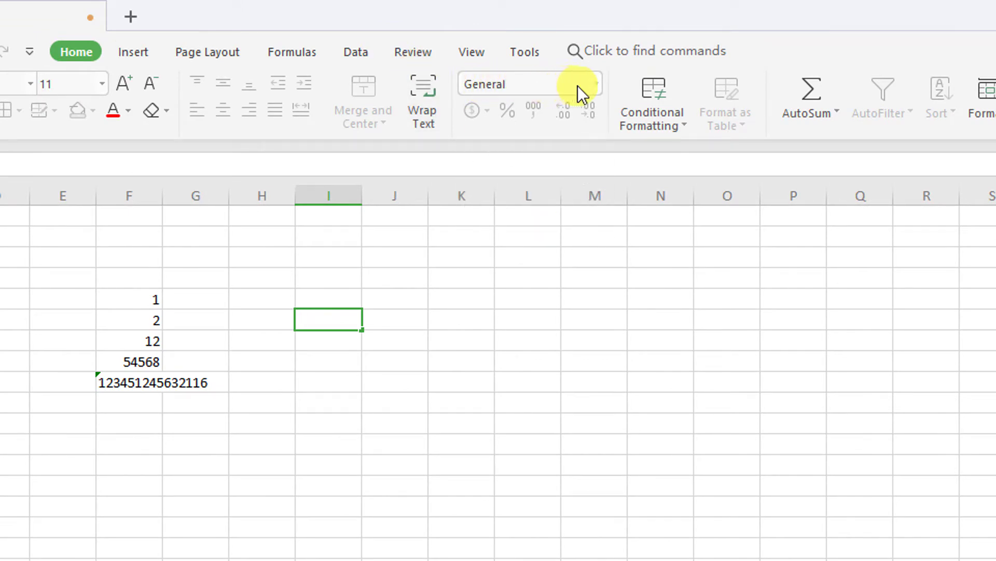
# Examine the list of number formats available for cell I6
pyautogui.click(593, 86)
pyautogui.click(598, 86)
pyautogui.click(587, 88)
pyautogui.click(400, 260)
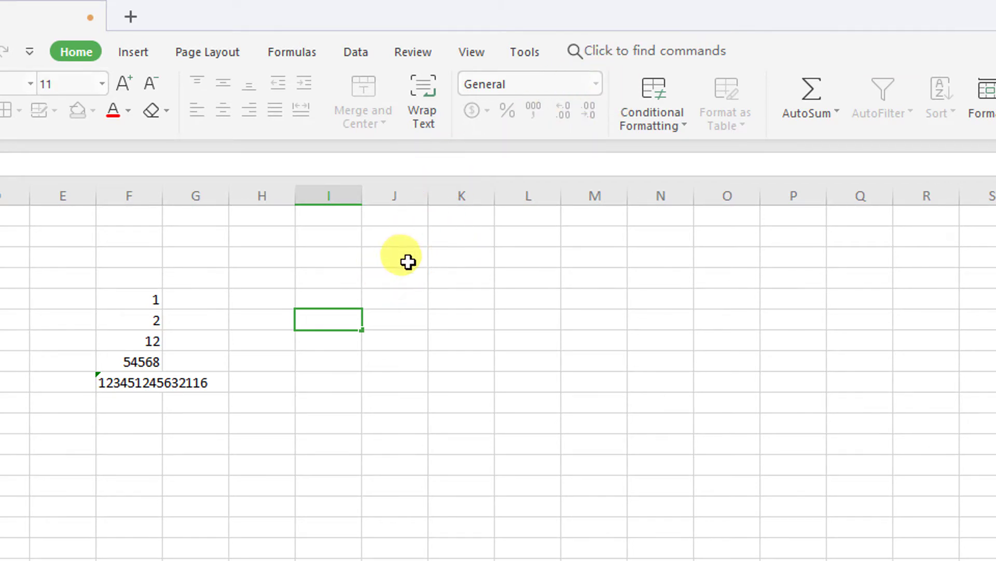
pyautogui.press('Escape')
pyautogui.click(594, 82)
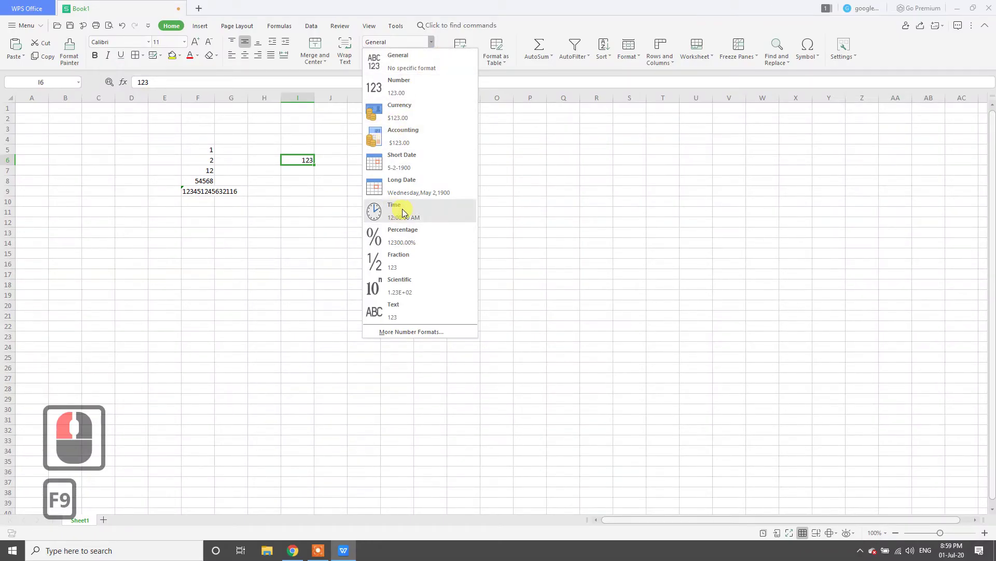
pyautogui.press('F9')
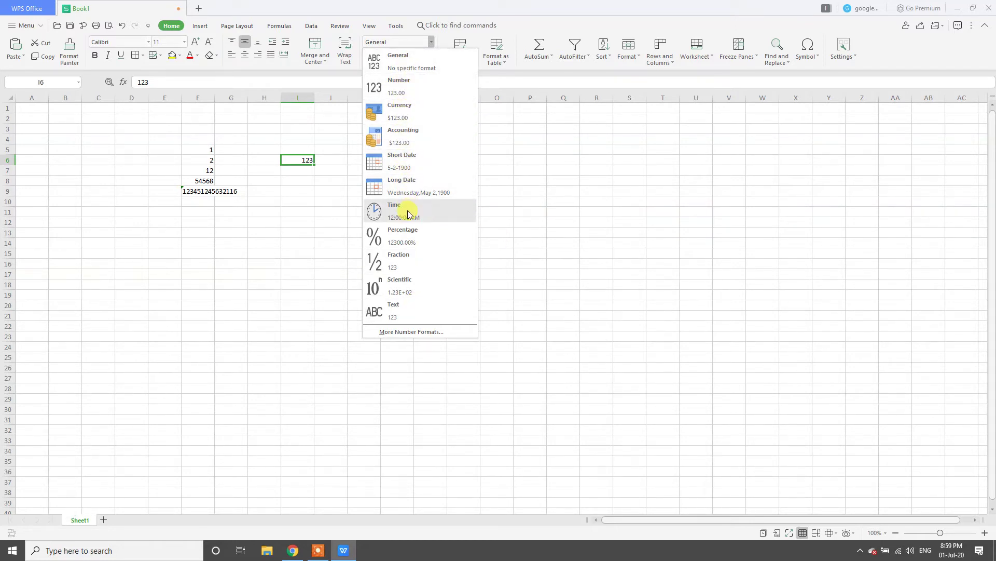
# View the number categories in the Format Cells dialog for cell I6 and close it without changes
pyautogui.click(414, 335)
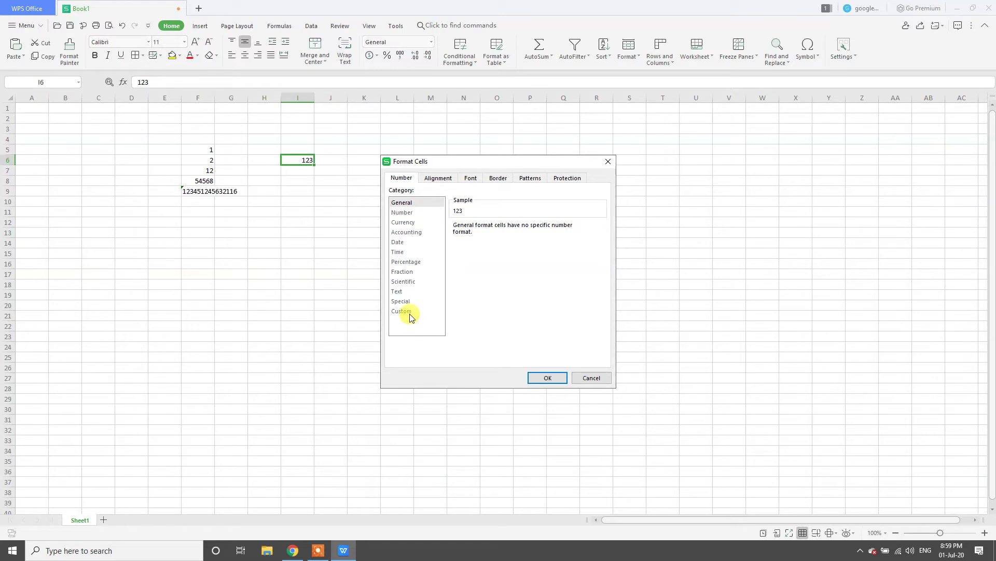
pyautogui.click(610, 162)
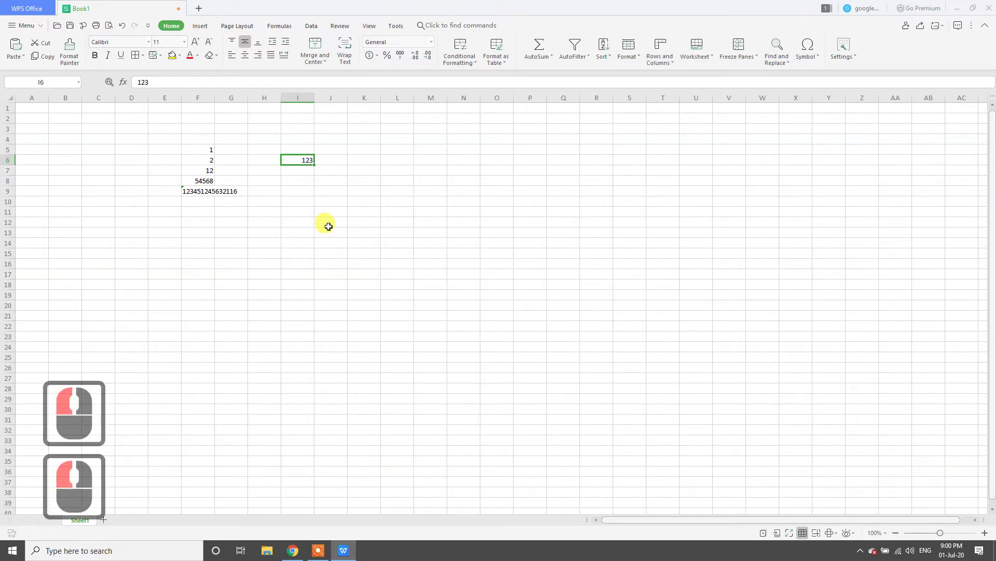
pyautogui.hotkey('ctrl', '1')
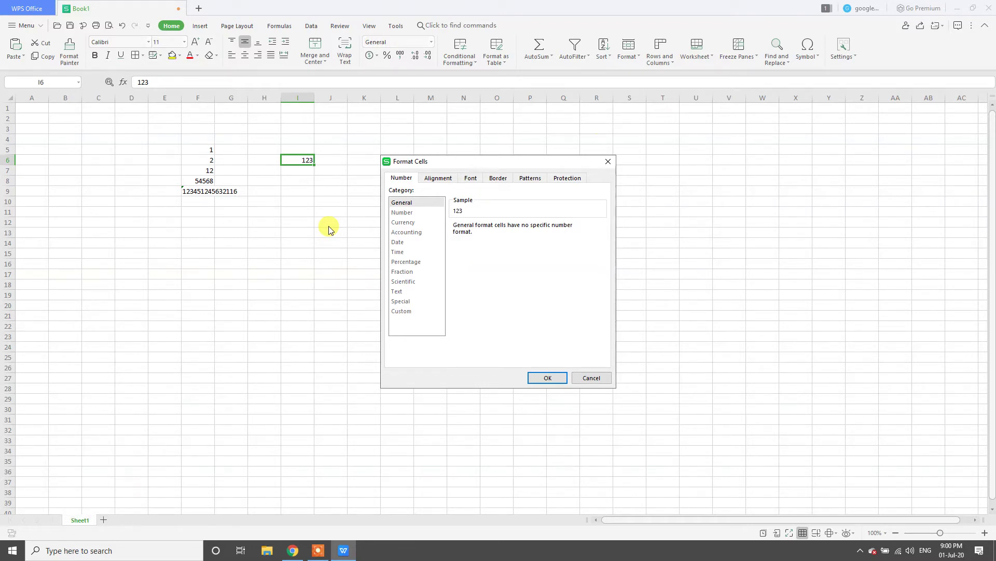
pyautogui.click(604, 163)
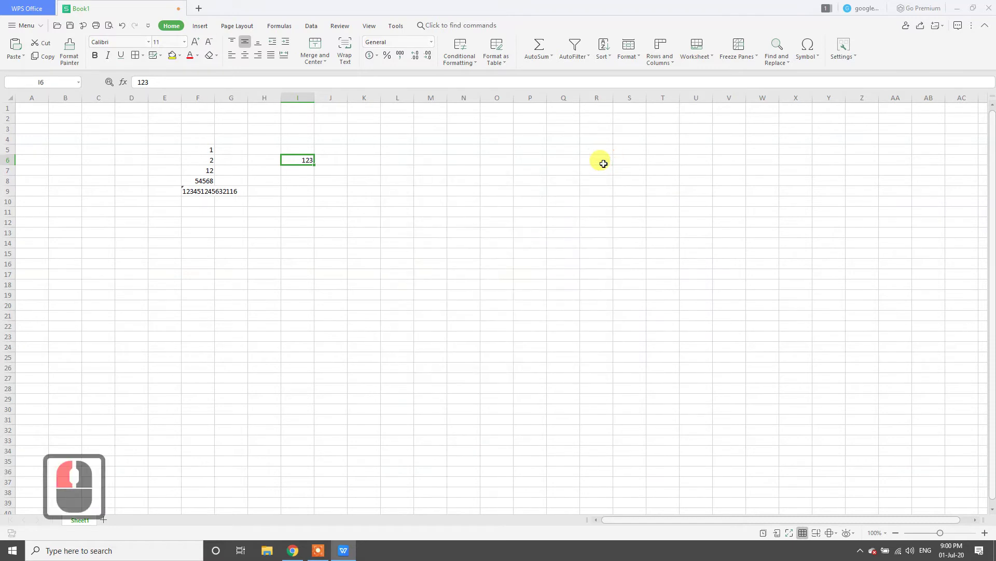
pyautogui.hotkey('ctrl', '1')
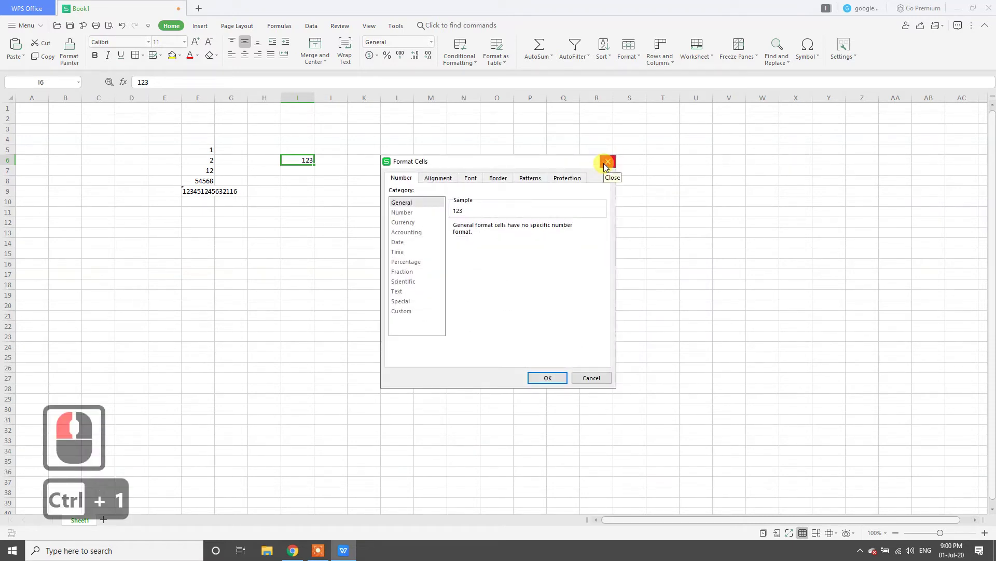
pyautogui.click(605, 163)
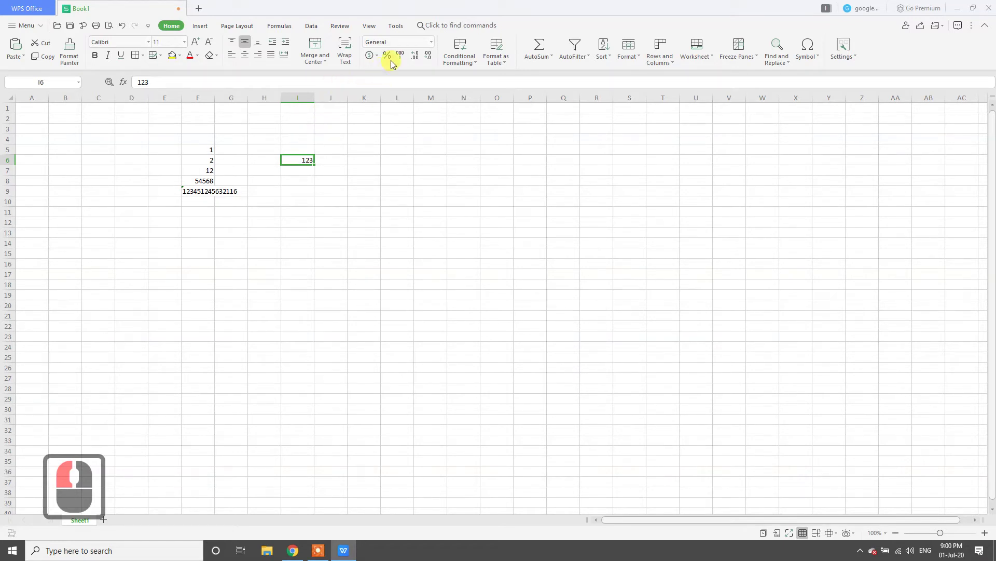
# Apply the Number format to cell I6 and compare the General and Number categories in Format Cells
pyautogui.click(432, 42)
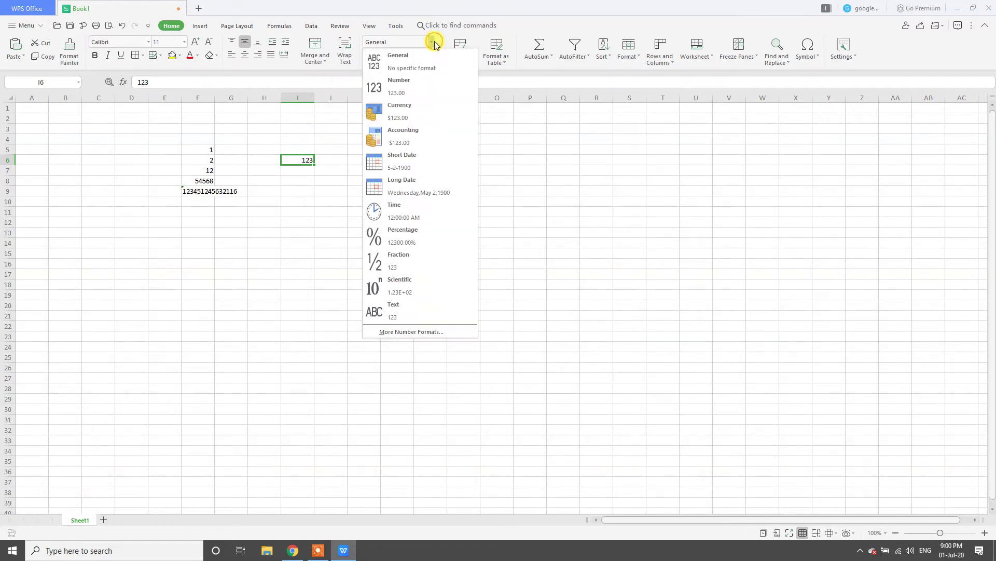
pyautogui.click(407, 93)
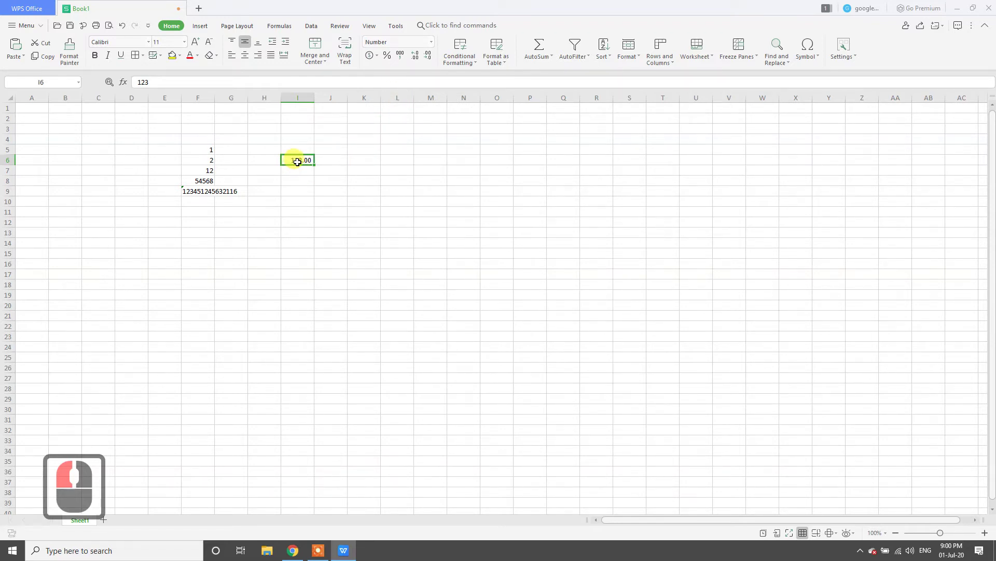
pyautogui.hotkey('ctrl', '1')
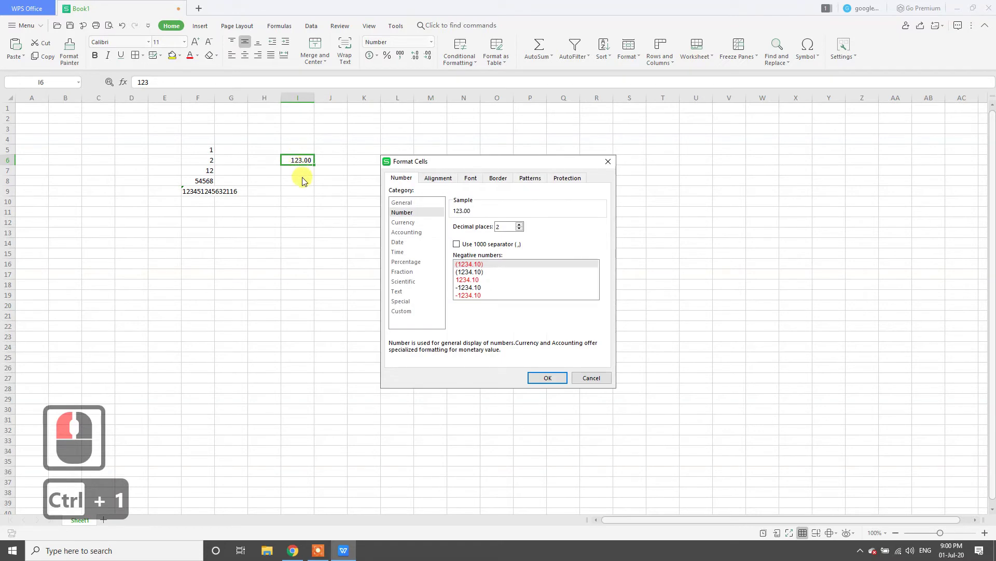
pyautogui.click(415, 214)
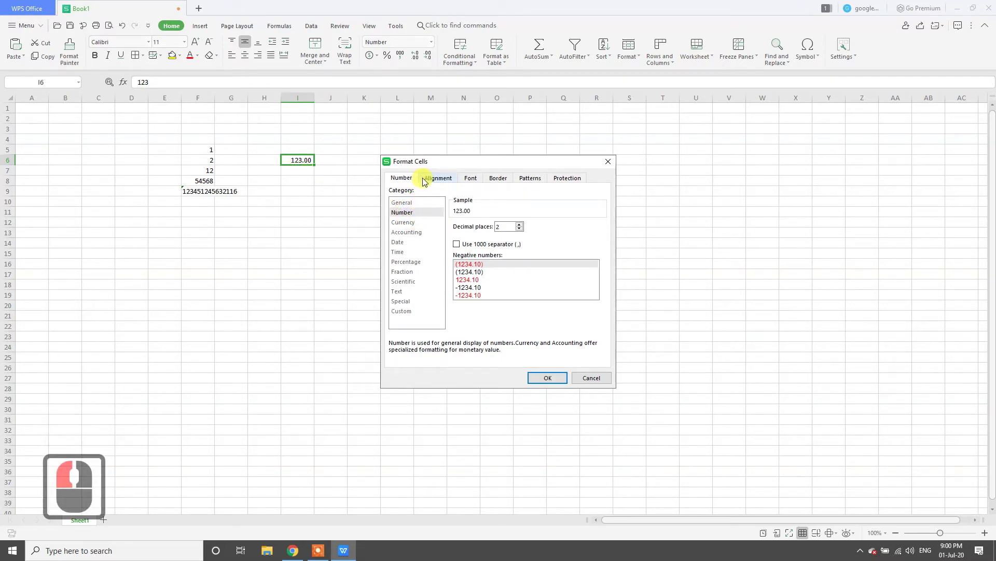
pyautogui.moveTo(460, 161); pyautogui.dragTo(413, 147)
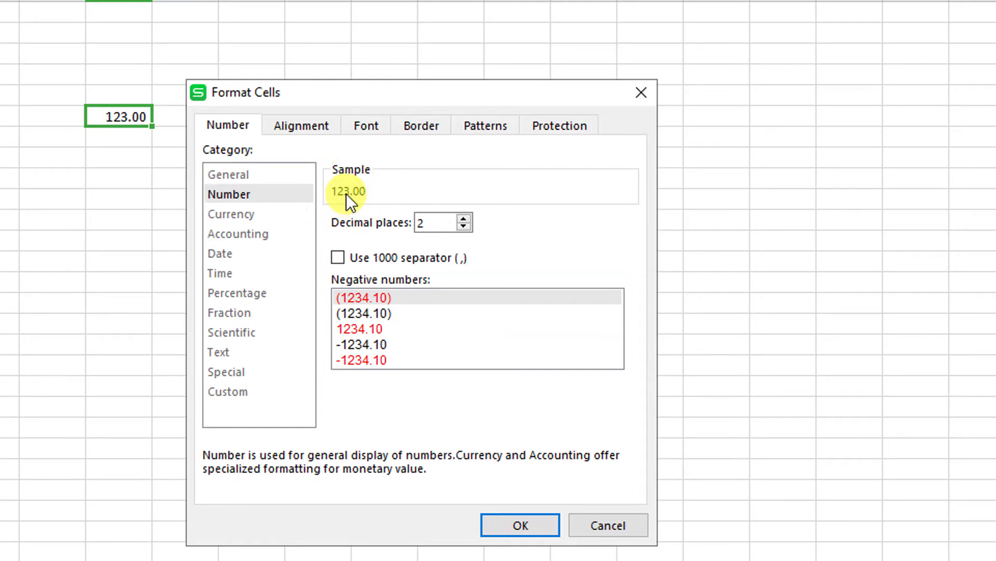
pyautogui.click(287, 173)
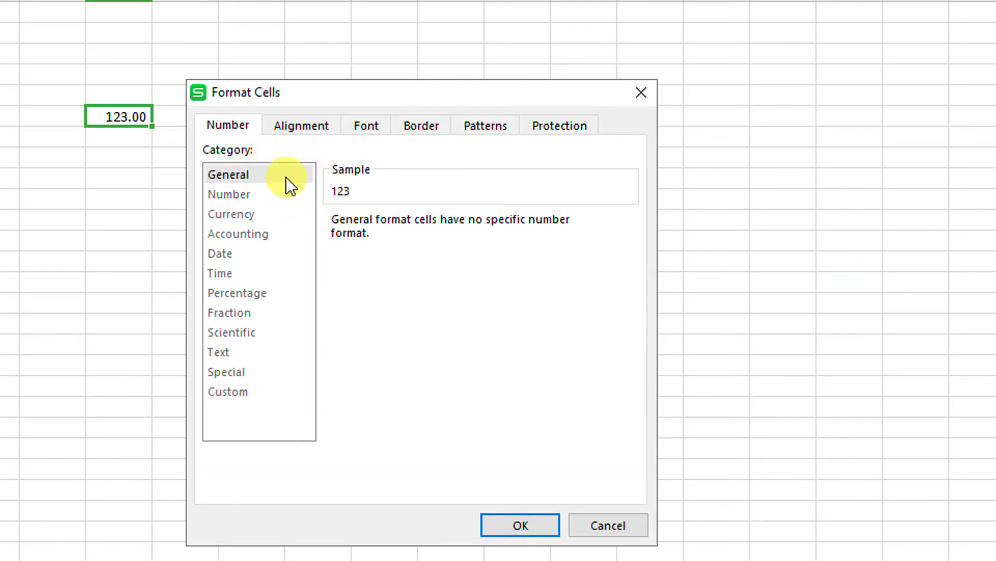
pyautogui.click(280, 193)
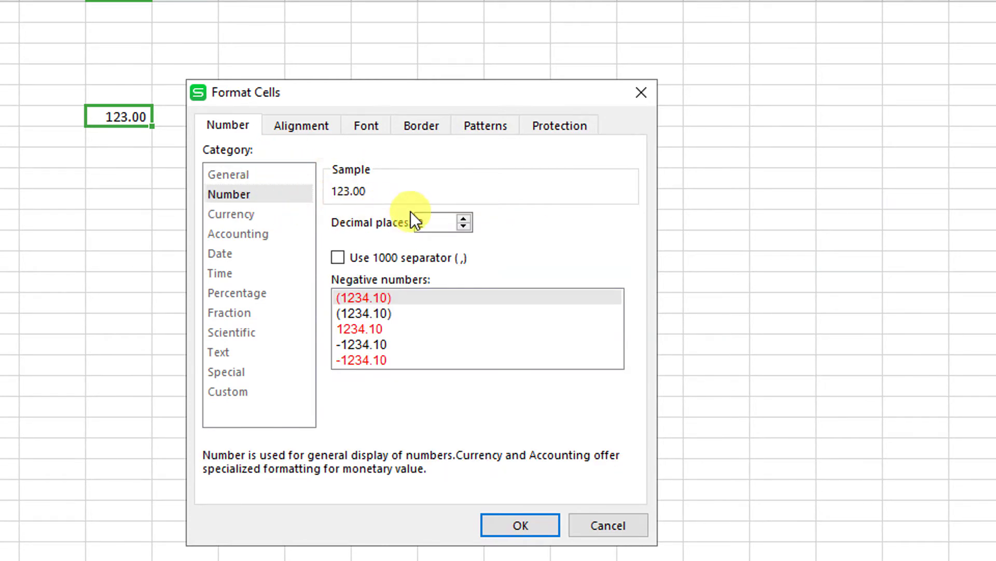
# Raise the decimal places of cell I6's Number format to 6
pyautogui.click(445, 222)
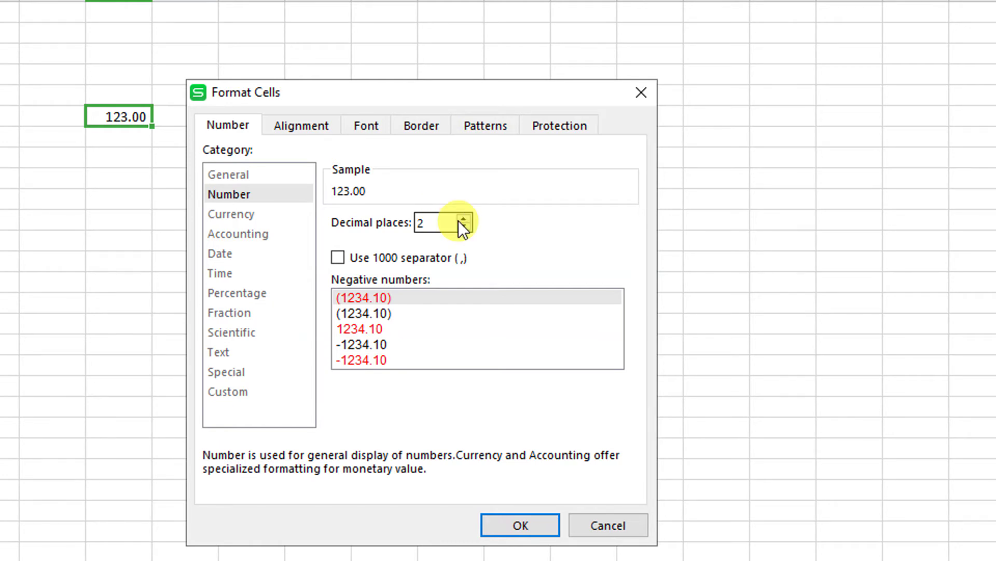
pyautogui.click(463, 218)
pyautogui.click(462, 218)
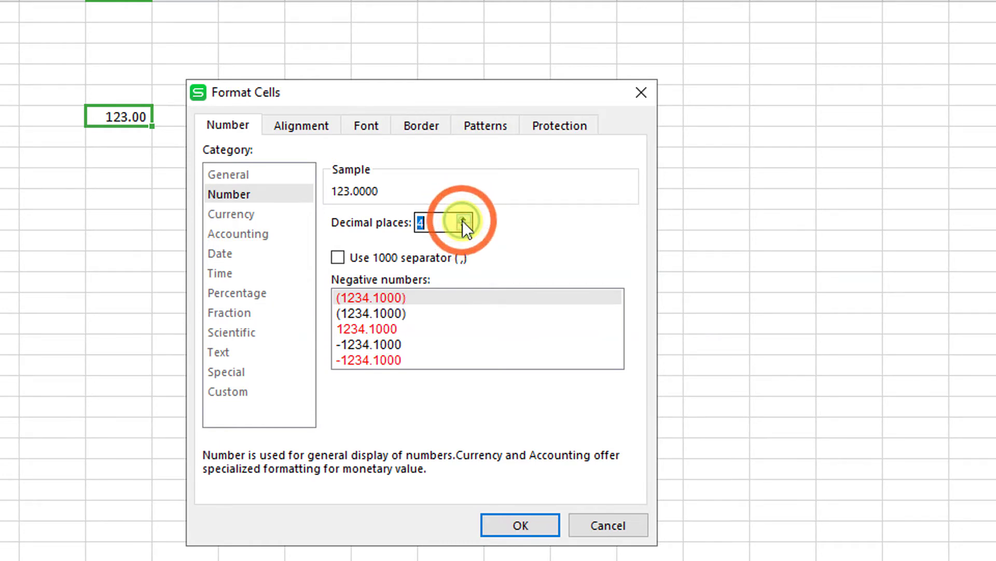
pyautogui.click(462, 218)
pyautogui.click(463, 219)
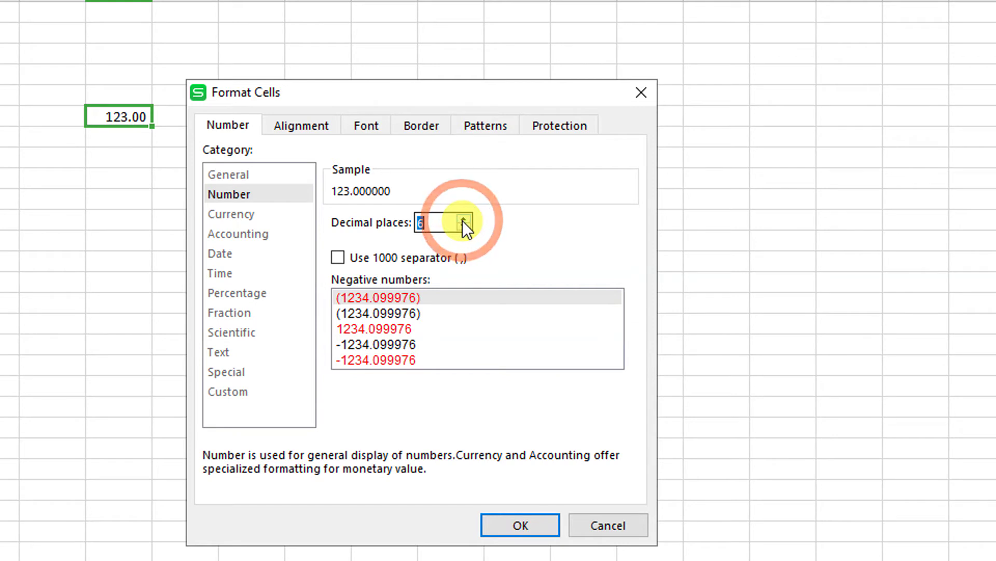
# Reduce the decimal places of cell I6's Number format to 0
pyautogui.click(466, 226)
pyautogui.click(466, 226)
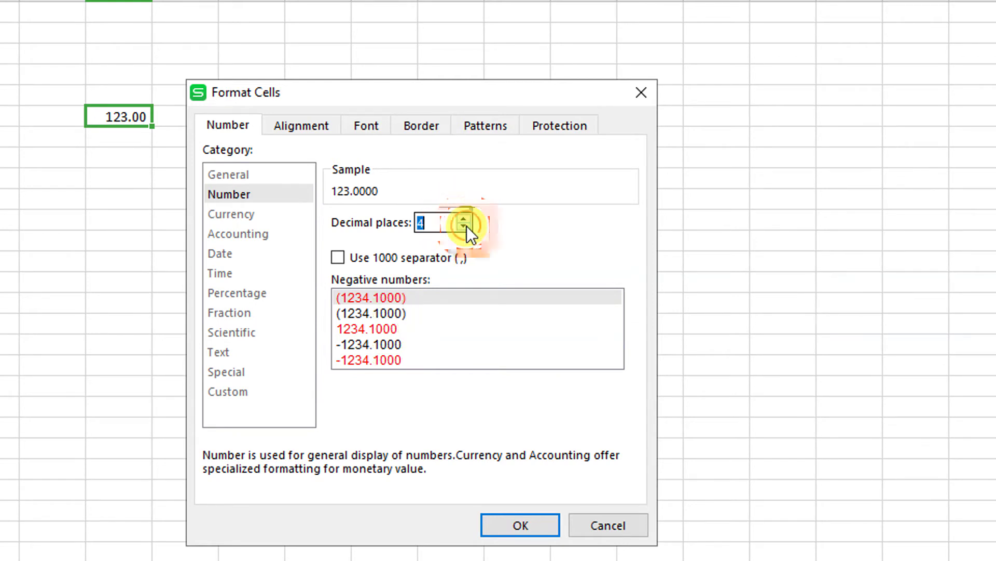
pyautogui.click(466, 225)
pyautogui.click(467, 226)
pyautogui.click(466, 226)
pyautogui.click(466, 226)
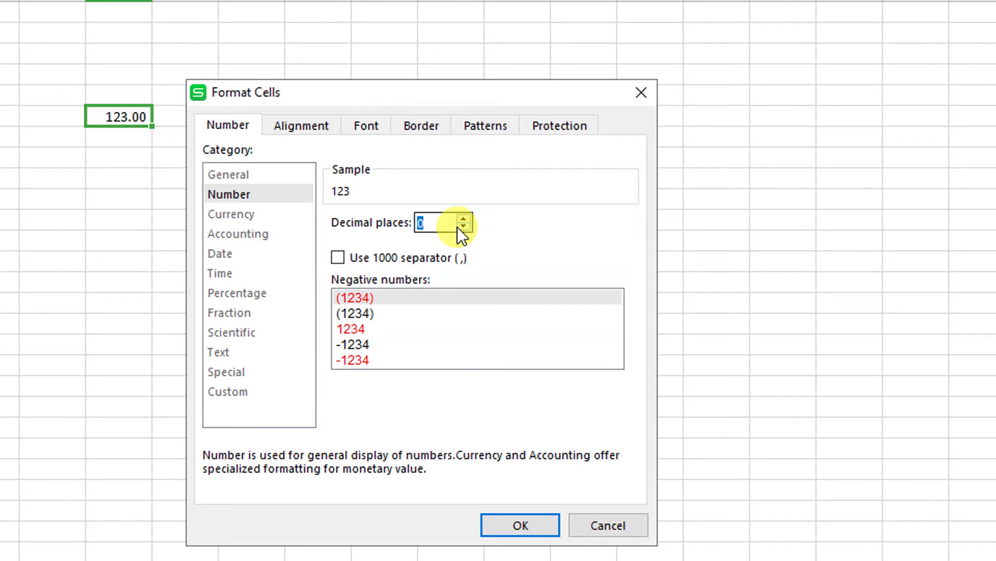
# Set the decimal places of cell I6's Number format to 2 and apply the format
pyautogui.click(463, 218)
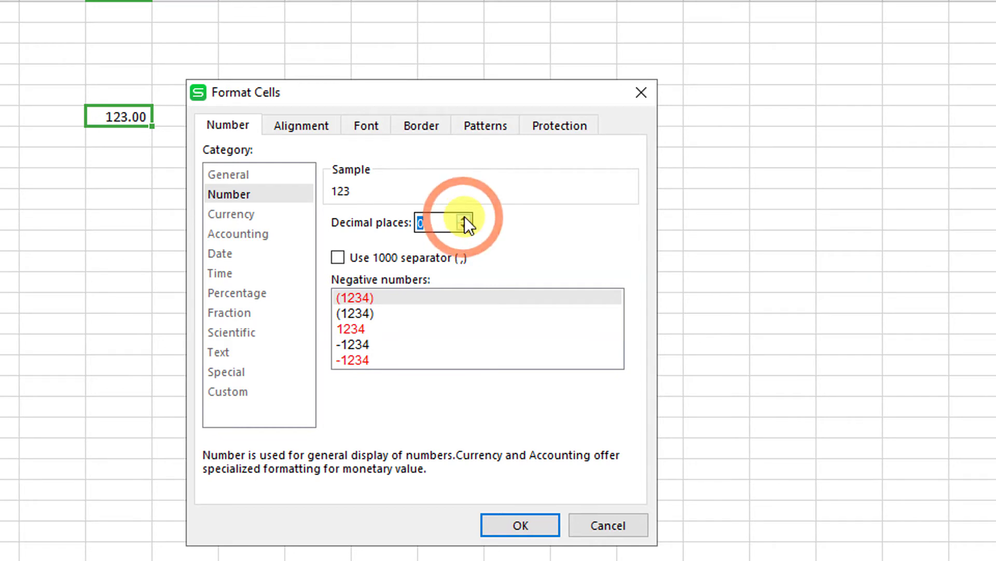
pyautogui.click(463, 218)
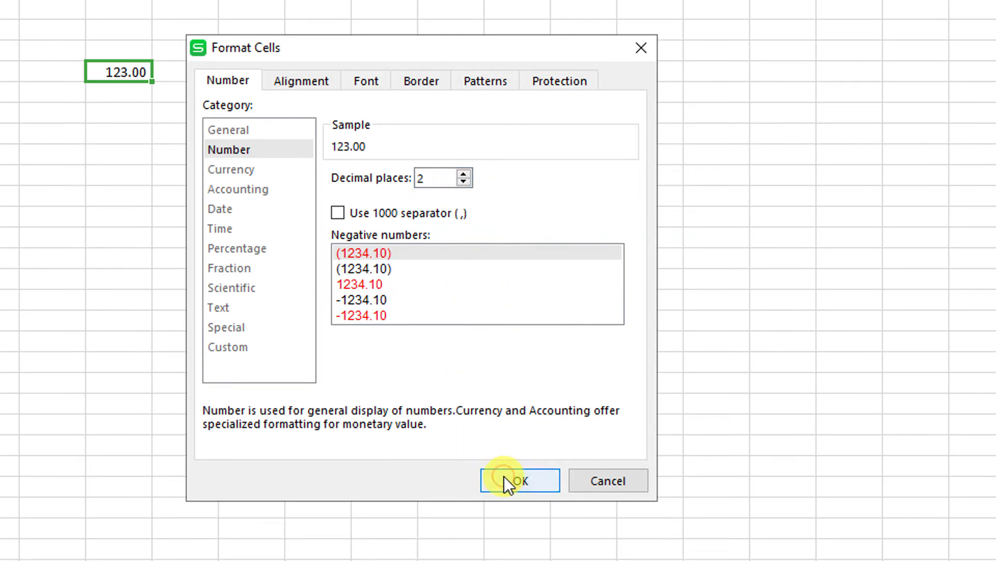
pyautogui.click(507, 509)
# Enter 1.25 in cell I8, two rows below the 123.00 value, and reselect the cell
pyautogui.click(149, 118)
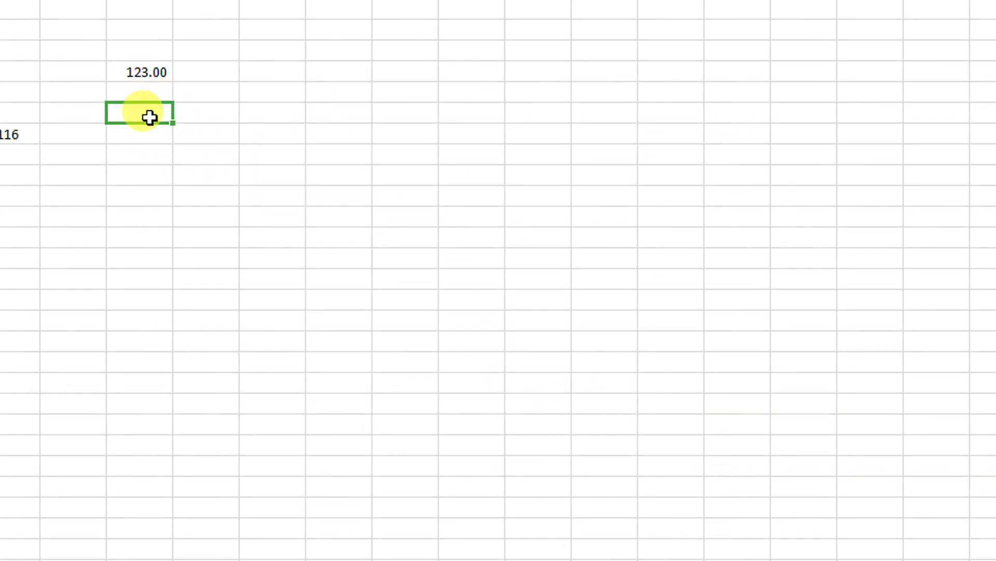
pyautogui.doubleClick(149, 118)
pyautogui.write('1.25')
pyautogui.press('Return')
pyautogui.click(151, 118)
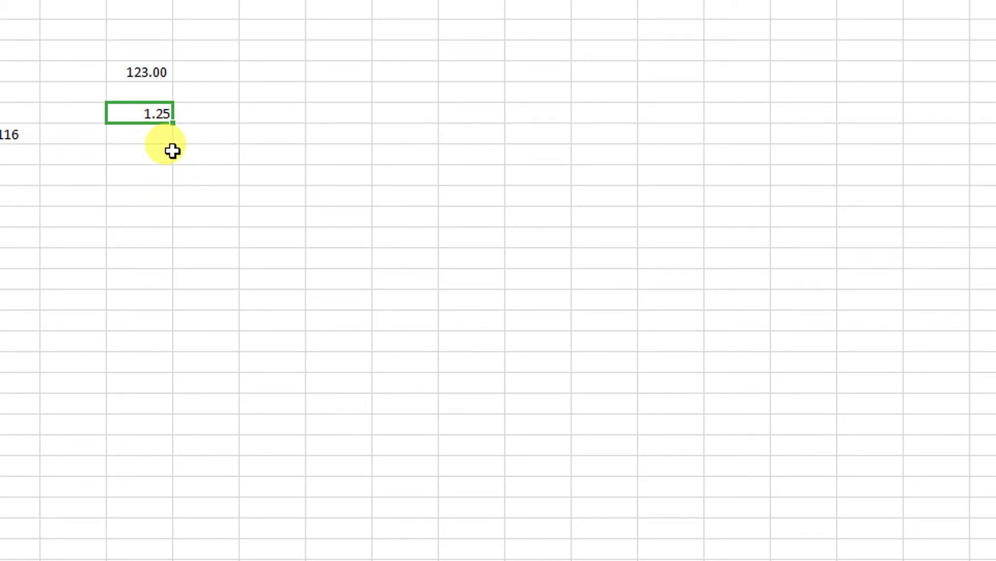
# Apply the Number format with 2 decimal places to cell I8
pyautogui.hotkey('ctrl', '1')
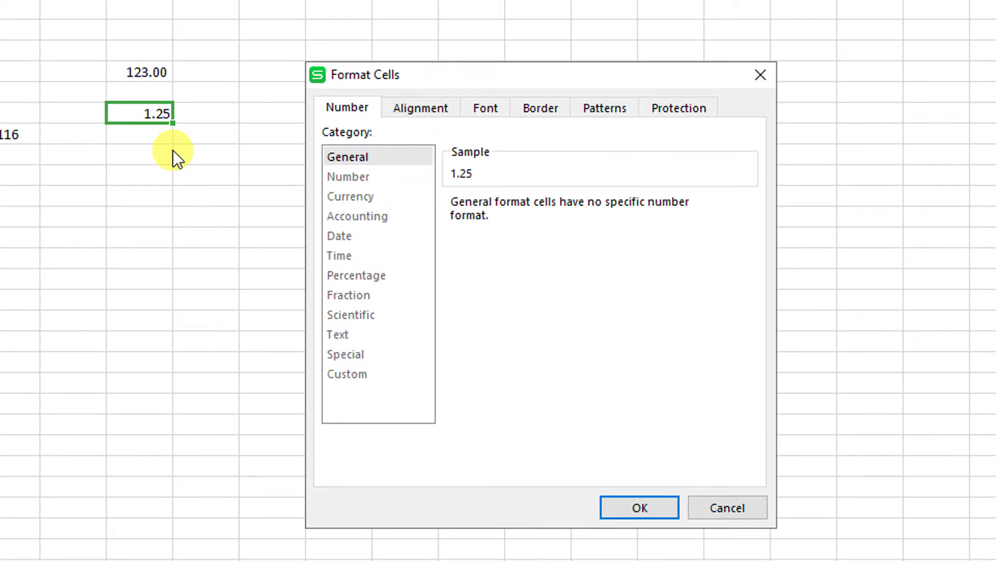
pyautogui.click(346, 177)
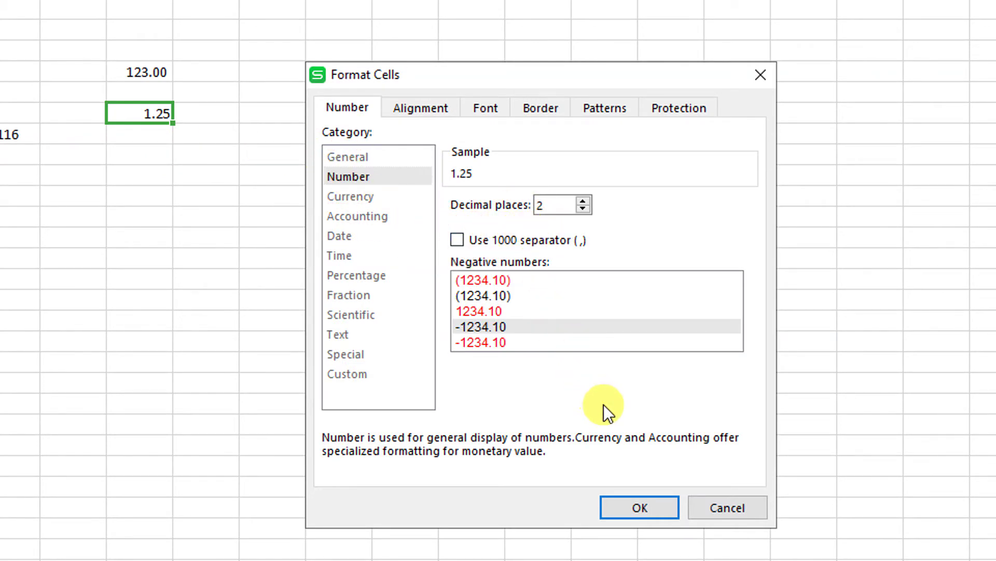
pyautogui.click(634, 504)
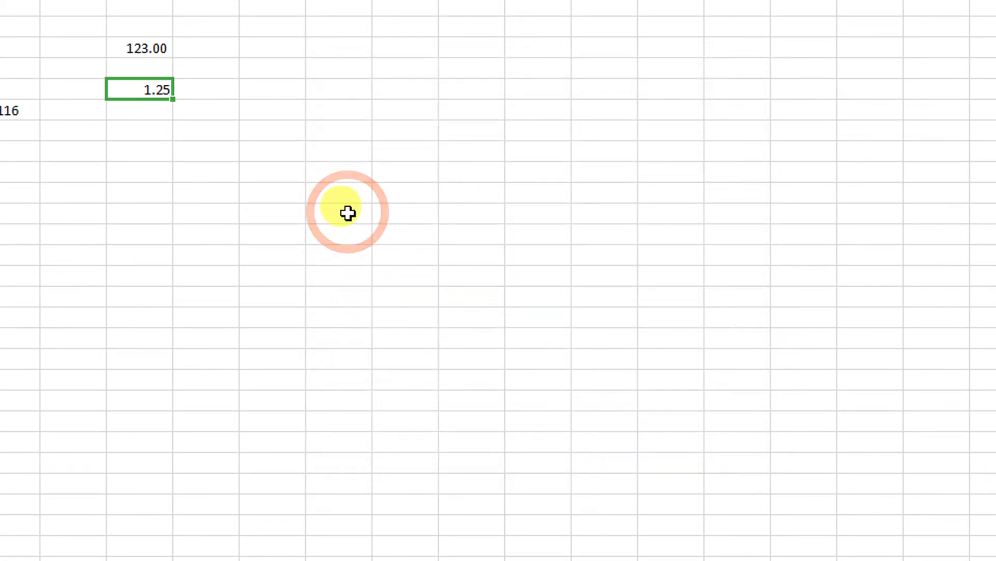
# Reduce the decimal places of cell I8's Number format to 1
pyautogui.hotkey('ctrl', '1')
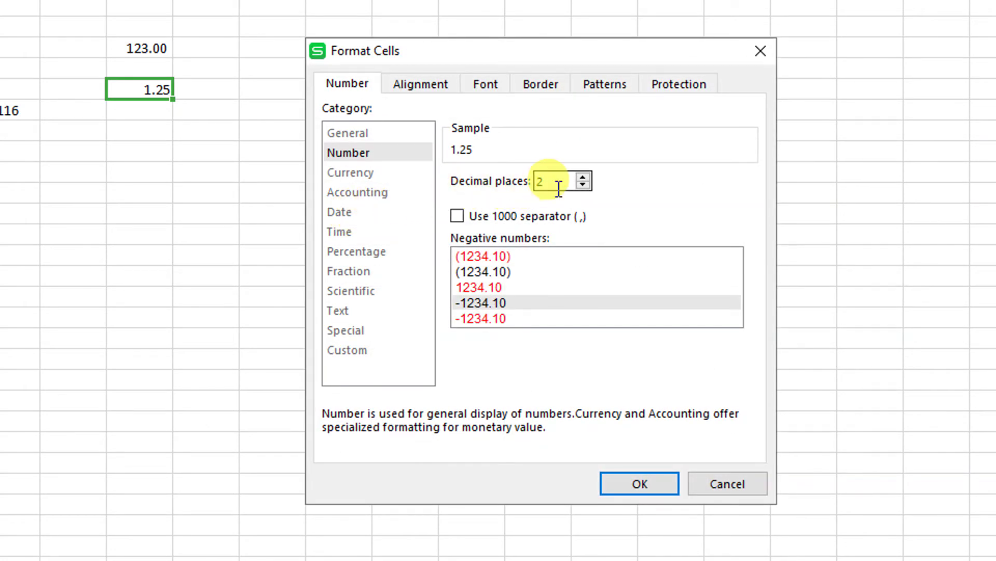
pyautogui.click(584, 185)
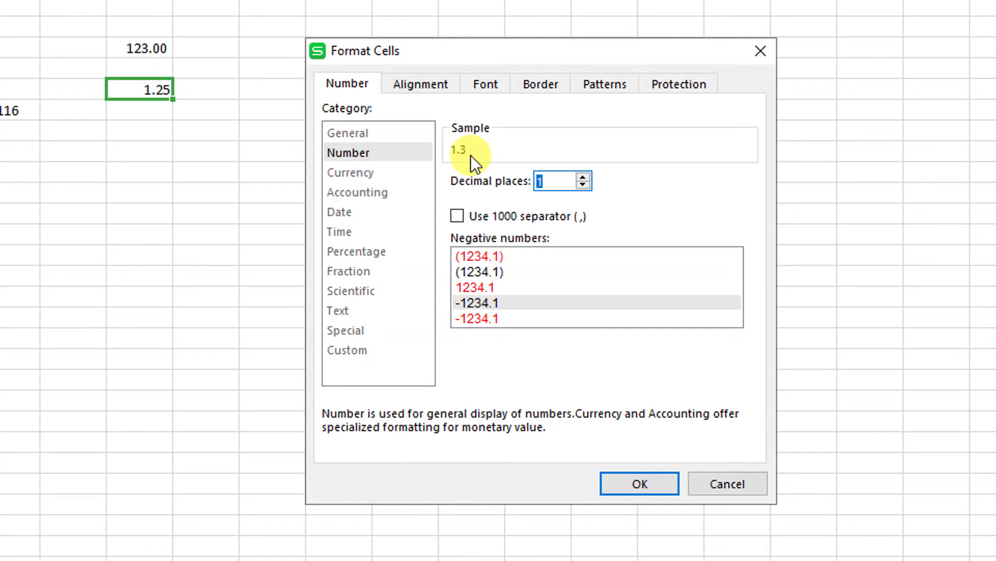
pyautogui.click(616, 477)
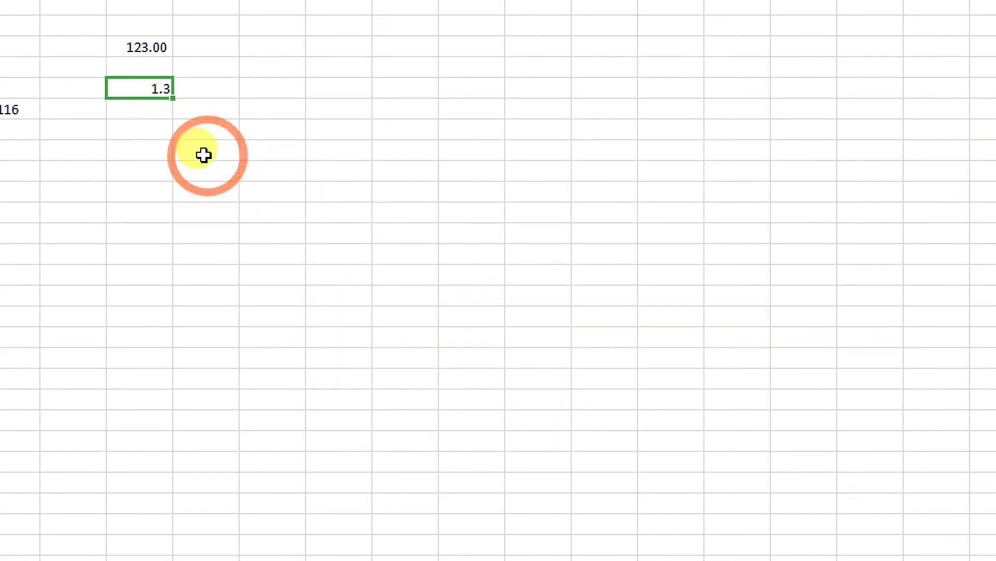
# Reduce the decimal places of cell I8's Number format to 0 and check the cell's stored value without editing it
pyautogui.hotkey('ctrl', '1')
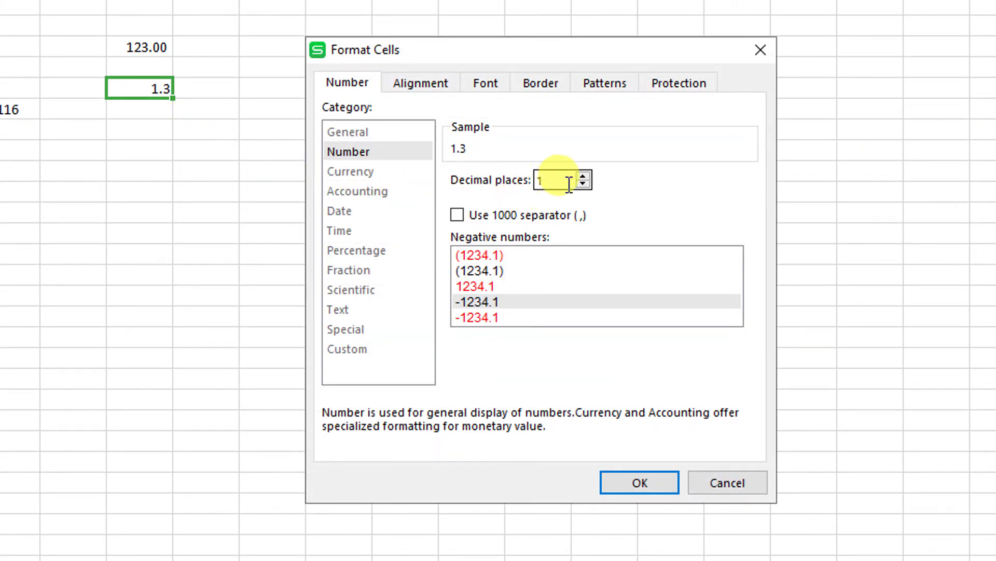
pyautogui.click(582, 184)
pyautogui.click(633, 483)
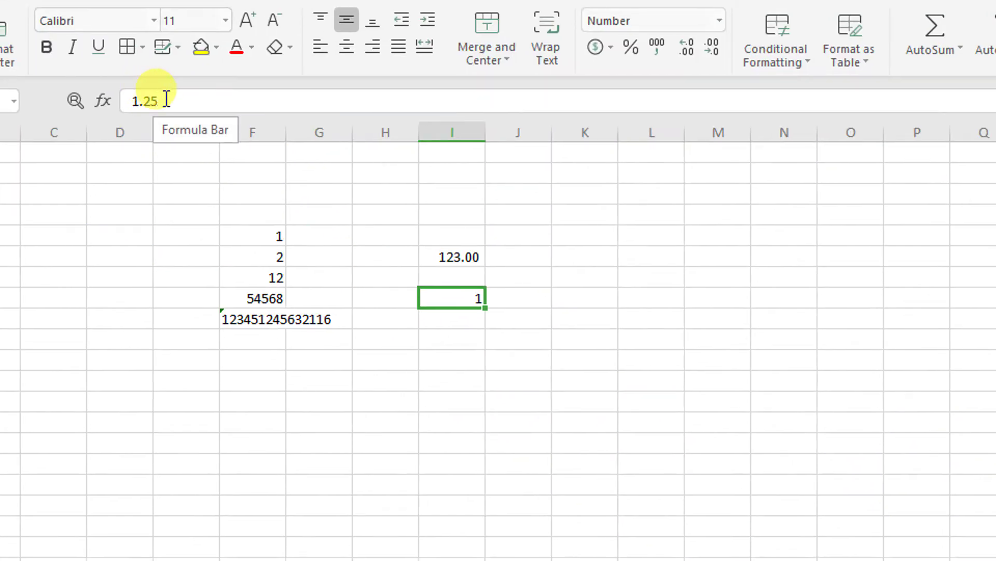
pyautogui.click(166, 99)
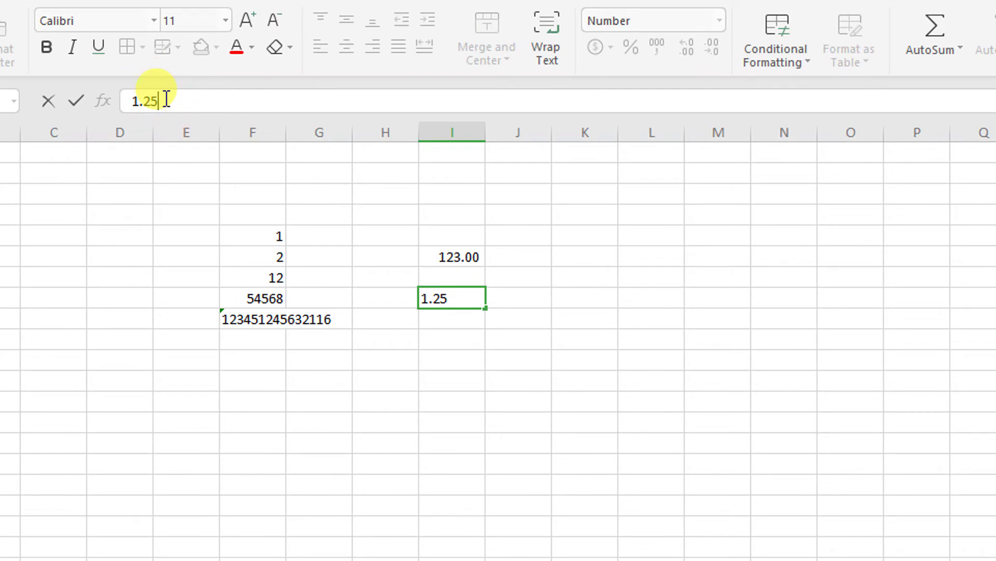
pyautogui.press('Escape')
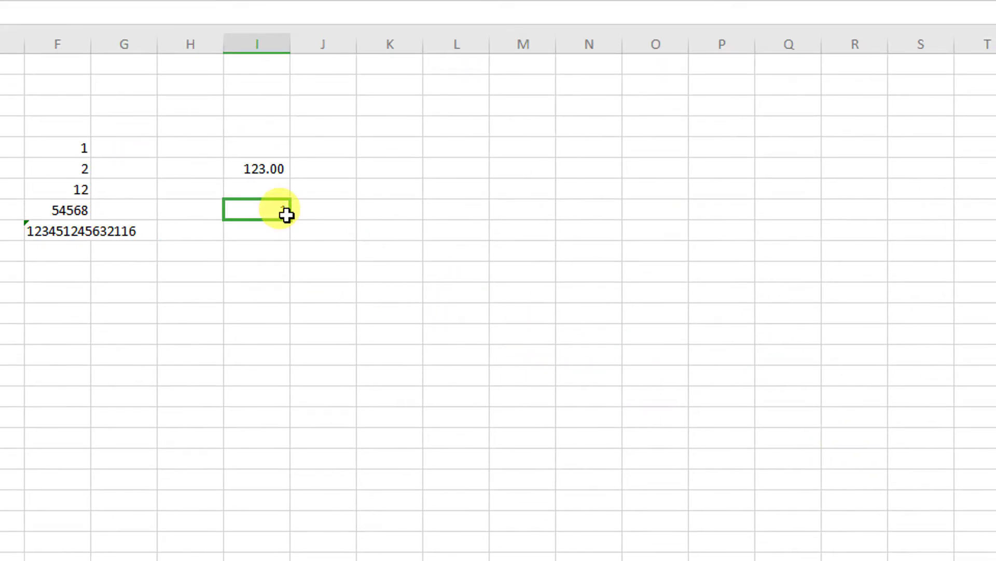
# Reopen Format Cells for cell I8, move the dialog beside the data and choose the Currency category
pyautogui.hotkey('ctrl', '1')
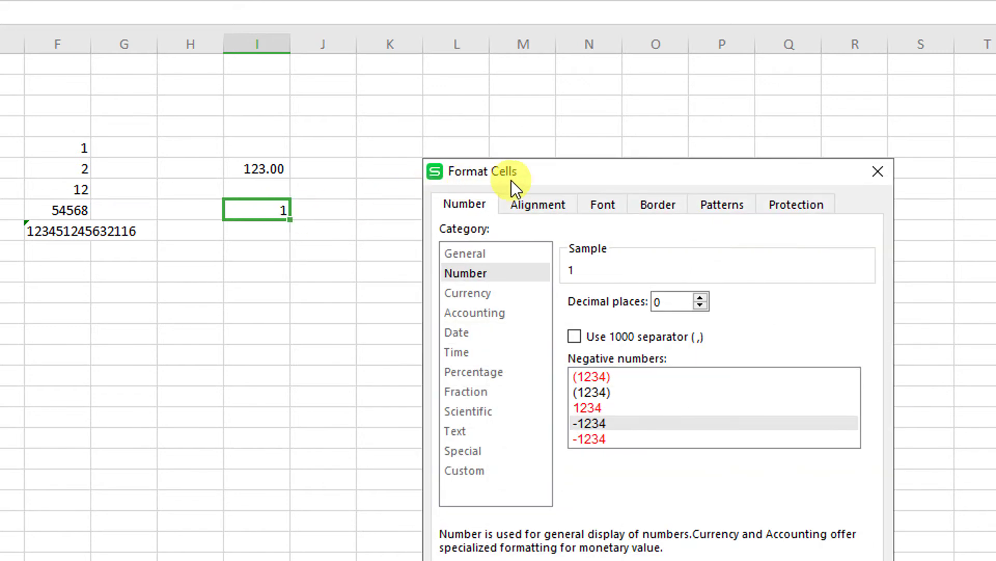
pyautogui.moveTo(512, 180); pyautogui.dragTo(519, 105)
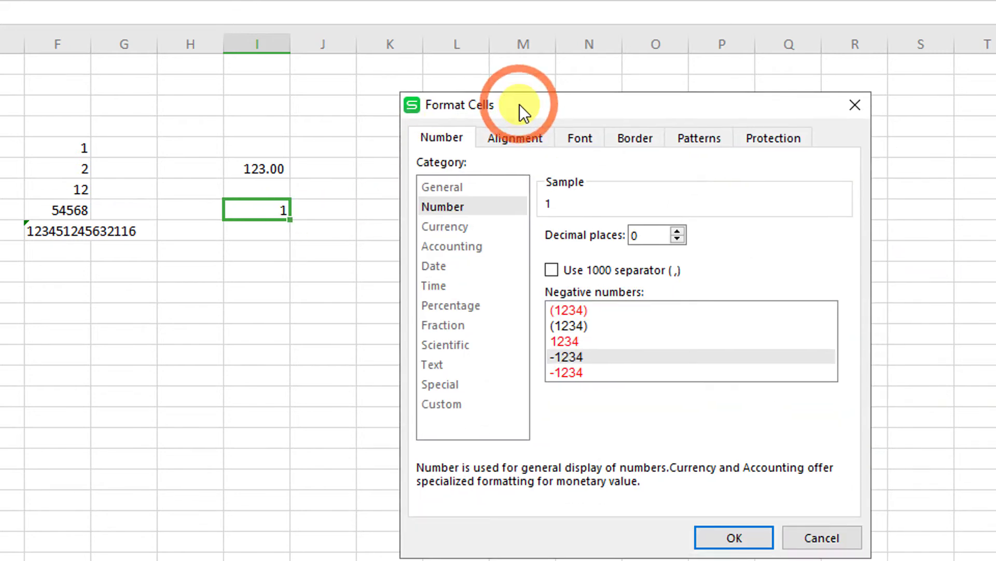
pyautogui.click(469, 225)
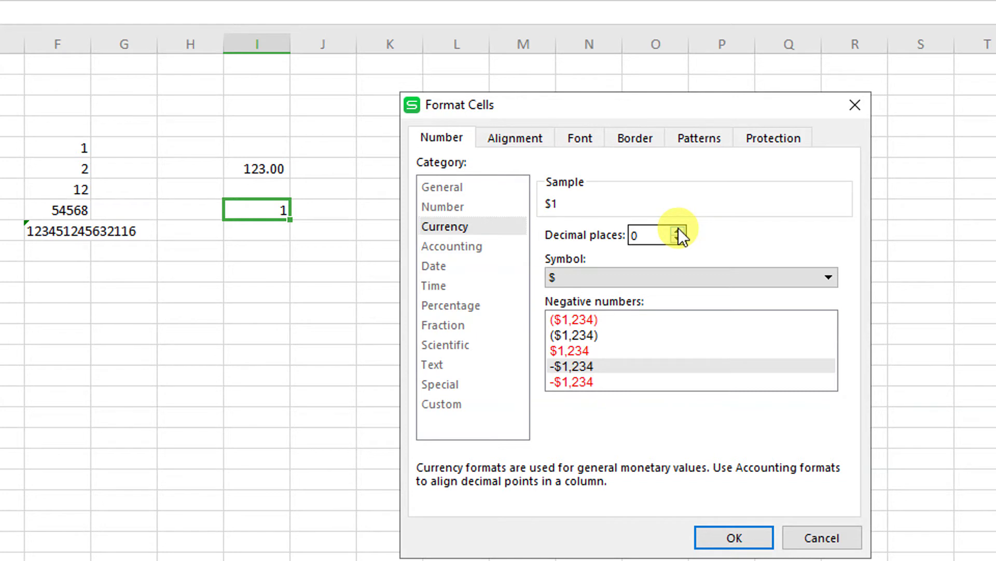
# Browse the available currency symbols for cell I8 from the dollar variants down to the pound and yen entries
pyautogui.click(668, 279)
pyautogui.scroll(-6, 669, 364)
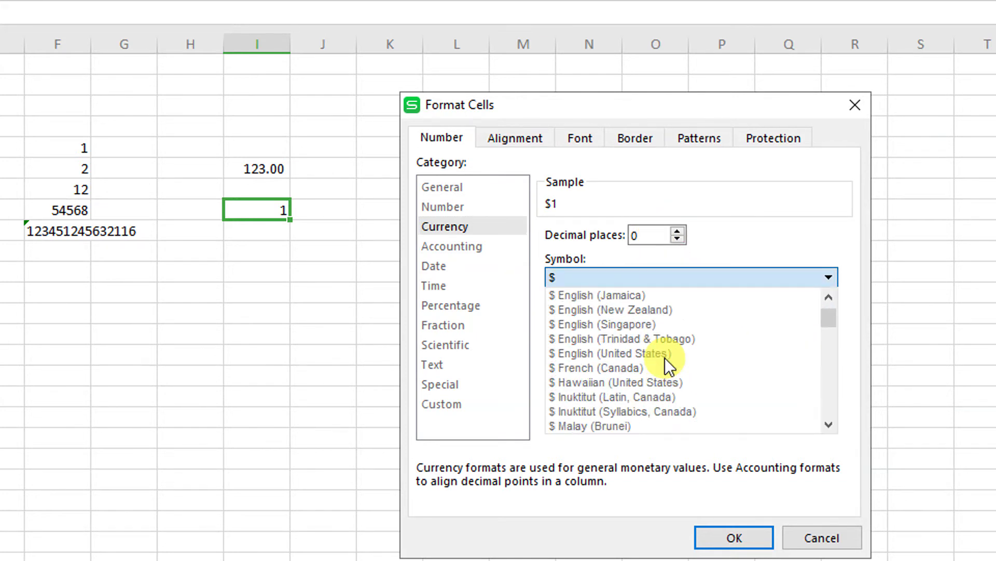
pyautogui.scroll(-20, 670, 366)
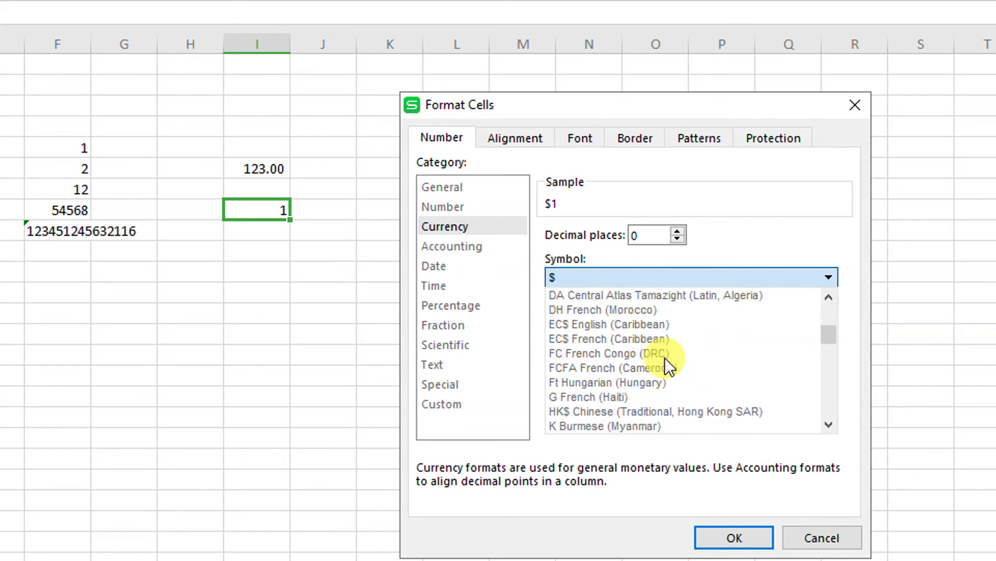
pyautogui.scroll(-15, 668, 366)
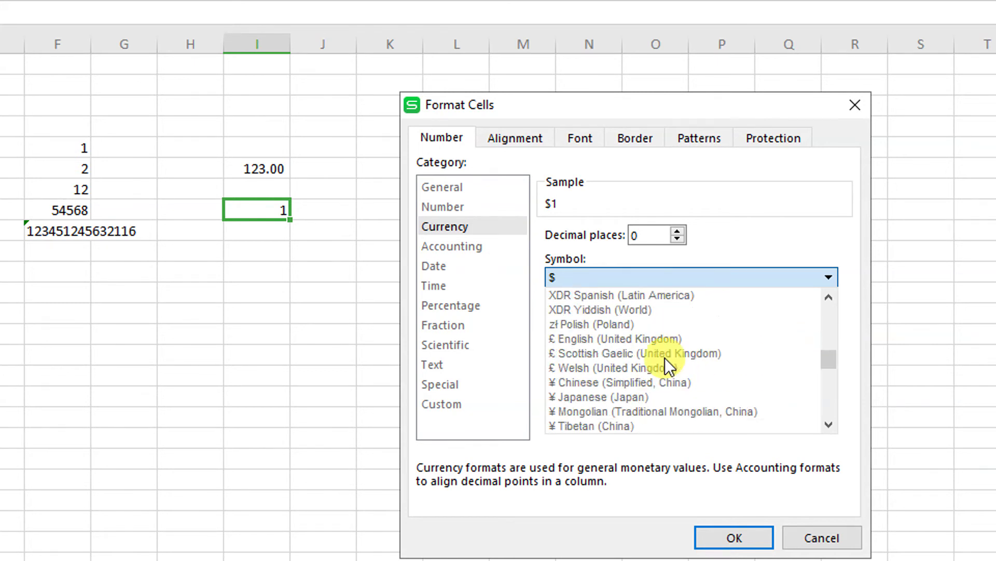
pyautogui.scroll(3, 668, 367)
pyautogui.scroll(-4, 666, 359)
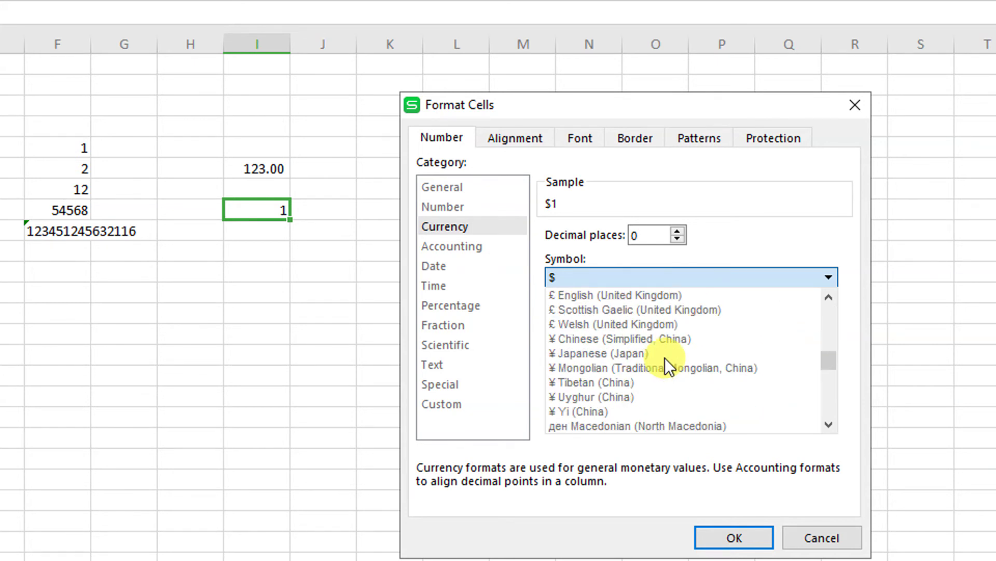
pyautogui.scroll(2, 665, 358)
pyautogui.scroll(1, 664, 358)
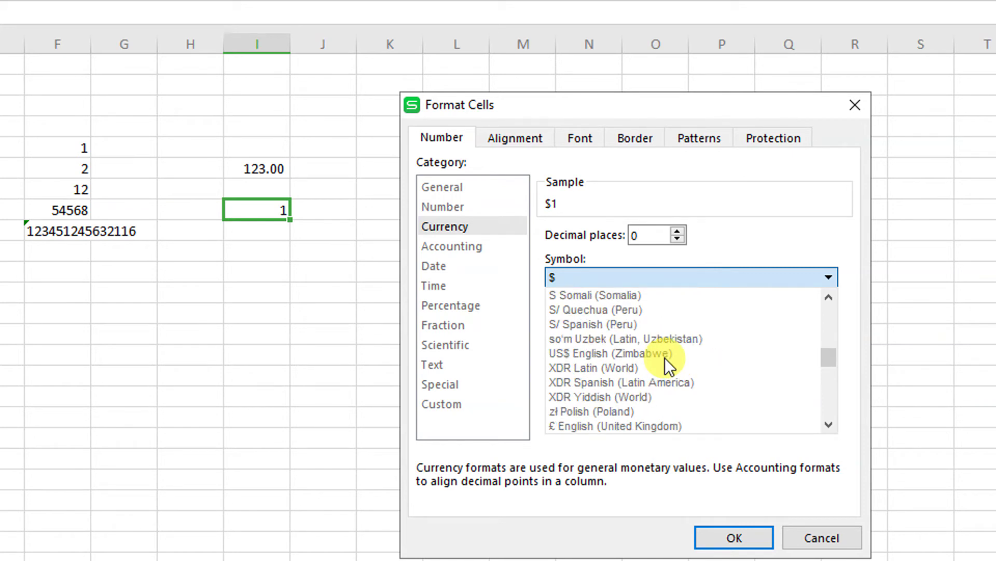
# Jump to the currency symbols starting with R and step through the South African and following entries
pyautogui.press('r')
pyautogui.press('Down')
pyautogui.press('Down')
pyautogui.press('Down')
pyautogui.press('Down')
pyautogui.press('Down')
pyautogui.press('Down')
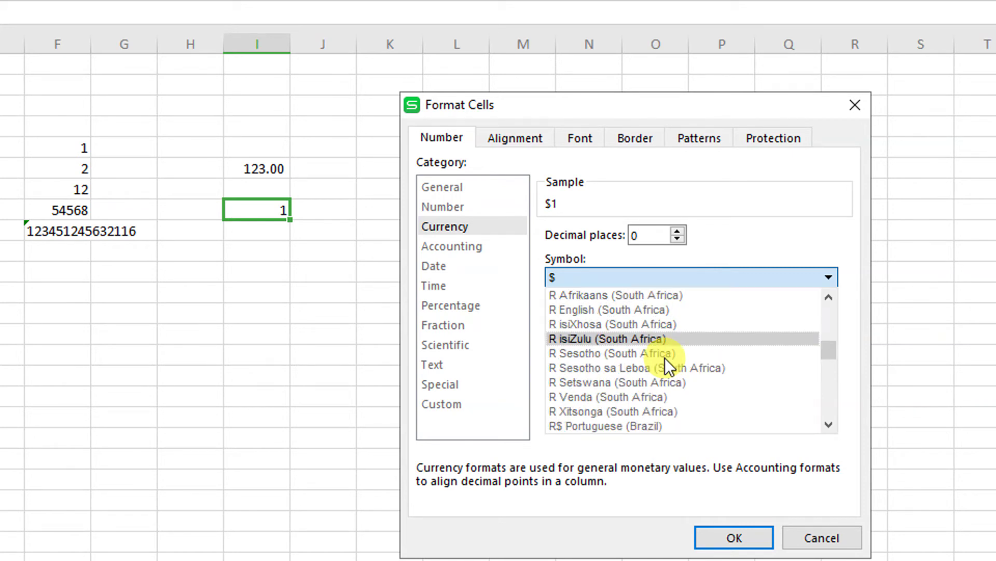
pyautogui.press('r')
pyautogui.press('r')
pyautogui.press('r')
pyautogui.press('r')
pyautogui.press('r')
# Browse the currency symbol list for cell I8, covering the rand, rupee, pound and yen entries and the EC$ and CHF entries
pyautogui.scroll(-6, 665, 357)
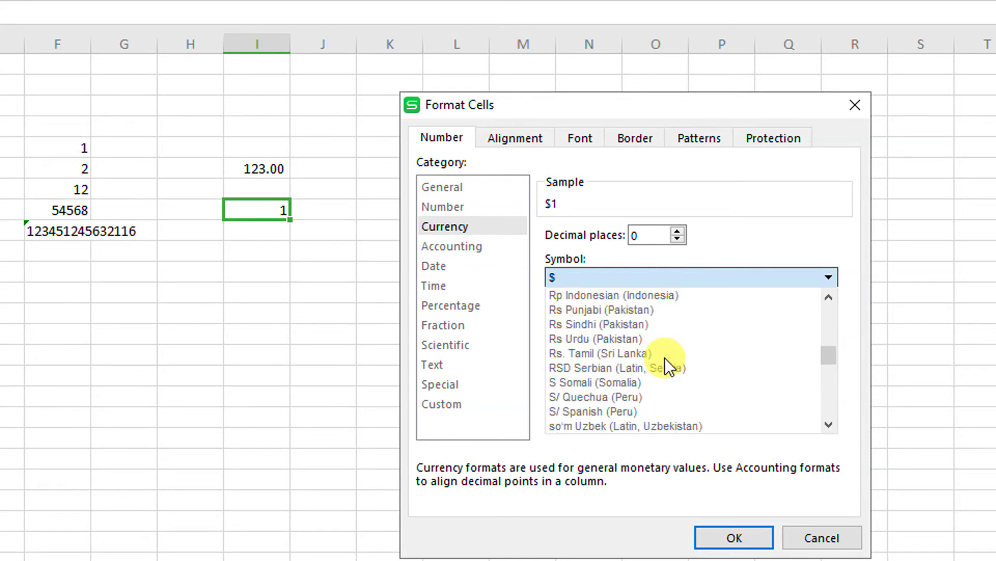
pyautogui.scroll(-4, 665, 357)
pyautogui.scroll(2, 665, 357)
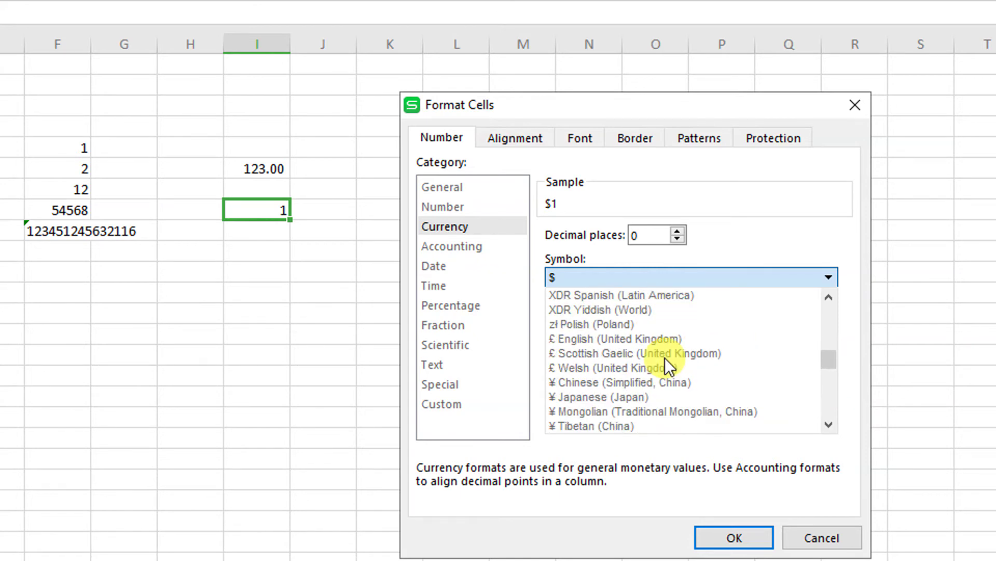
pyautogui.scroll(-2, 665, 357)
pyautogui.scroll(-2, 665, 357)
pyautogui.scroll(6, 664, 358)
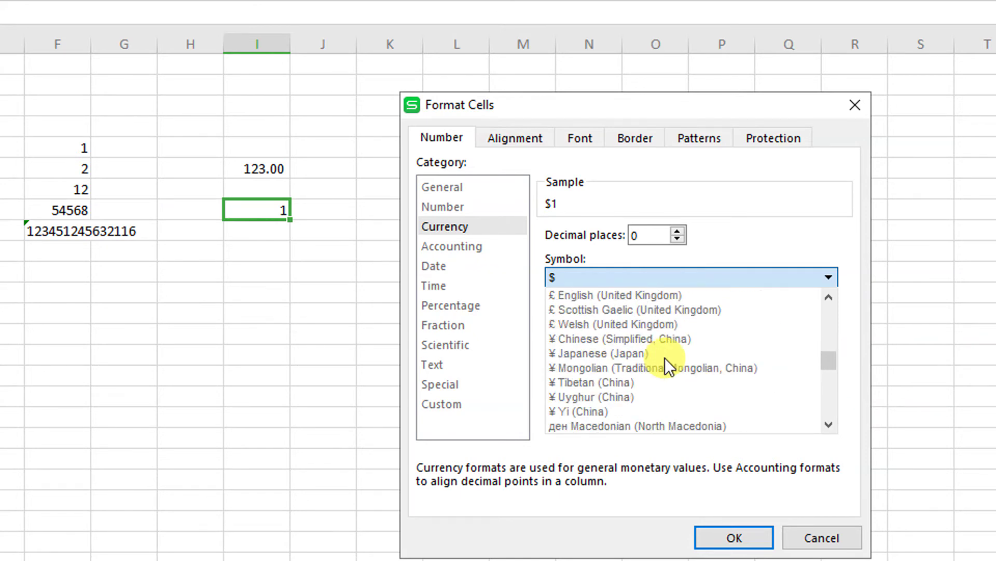
pyautogui.scroll(7, 665, 358)
pyautogui.scroll(-2, 665, 357)
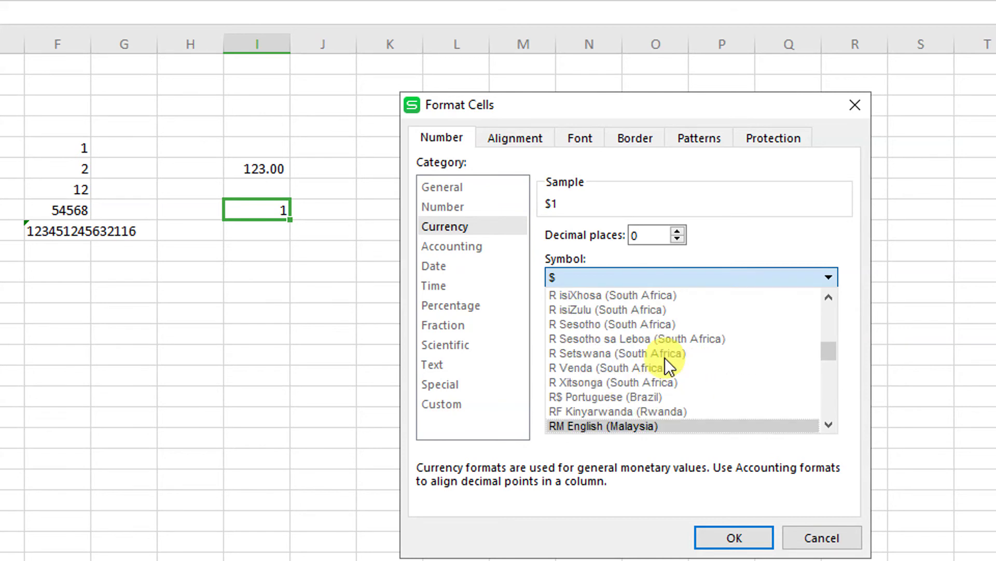
pyautogui.scroll(4, 665, 357)
pyautogui.scroll(5, 665, 357)
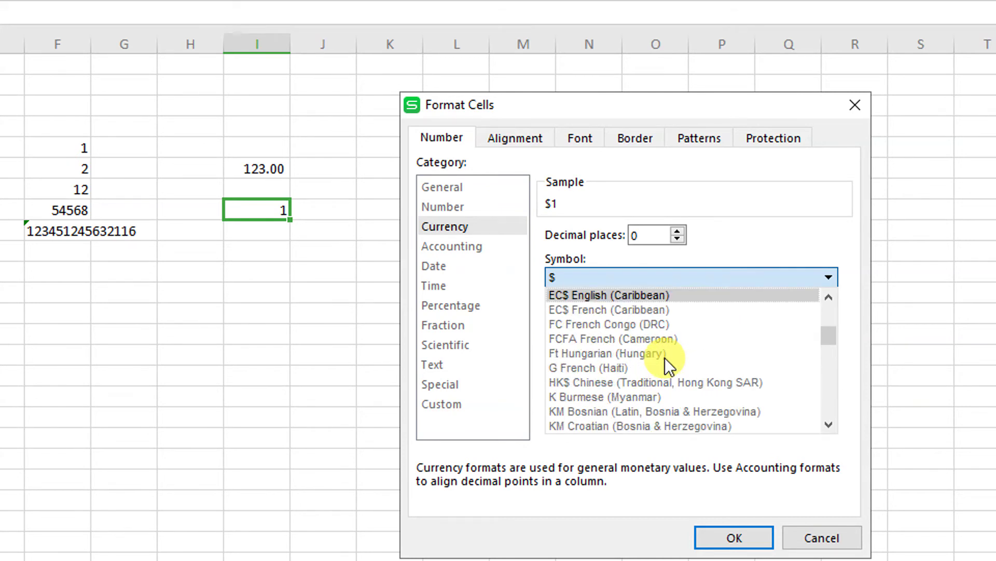
pyautogui.scroll(-2, 665, 366)
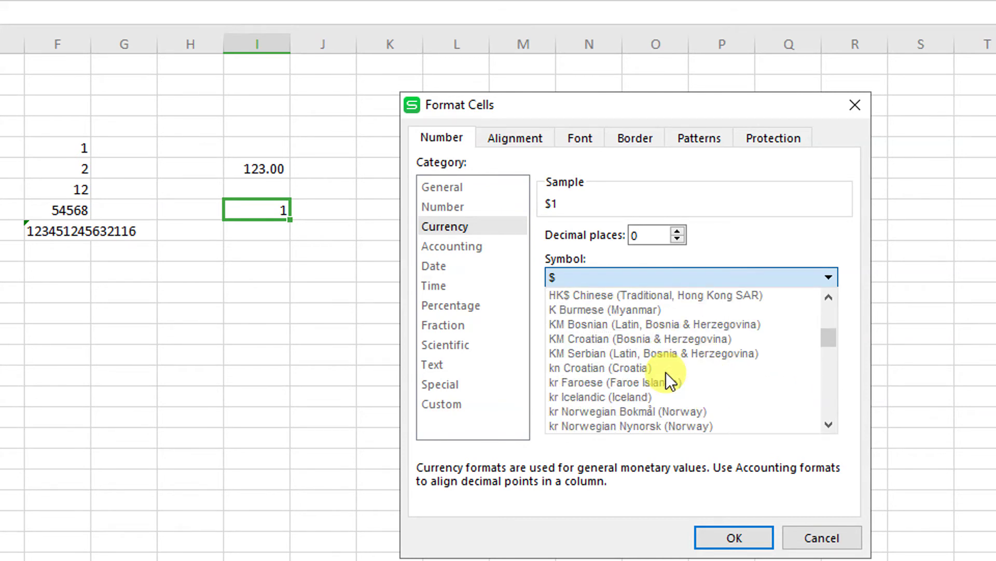
pyautogui.scroll(-15, 666, 372)
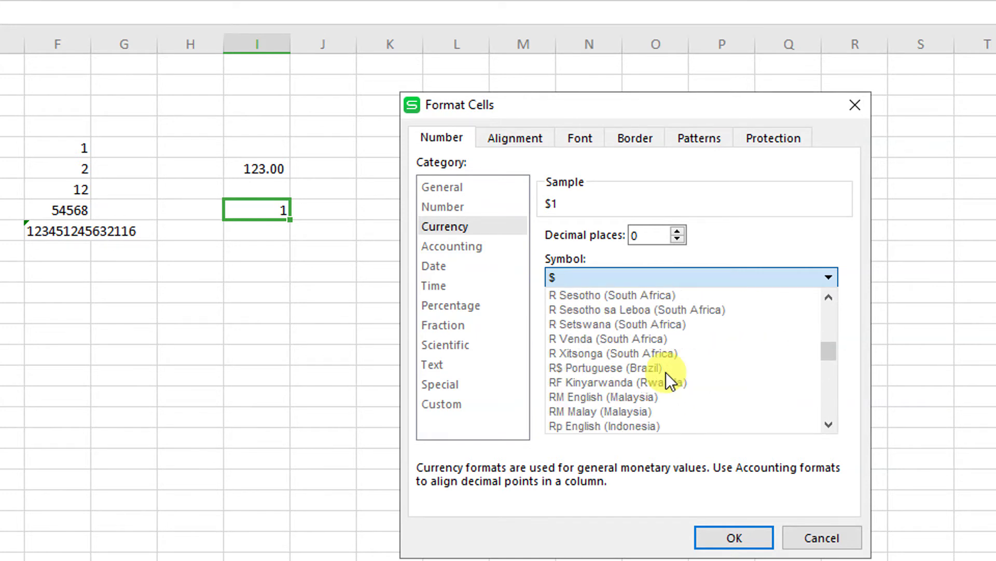
pyautogui.scroll(-10, 665, 372)
pyautogui.scroll(5, 666, 372)
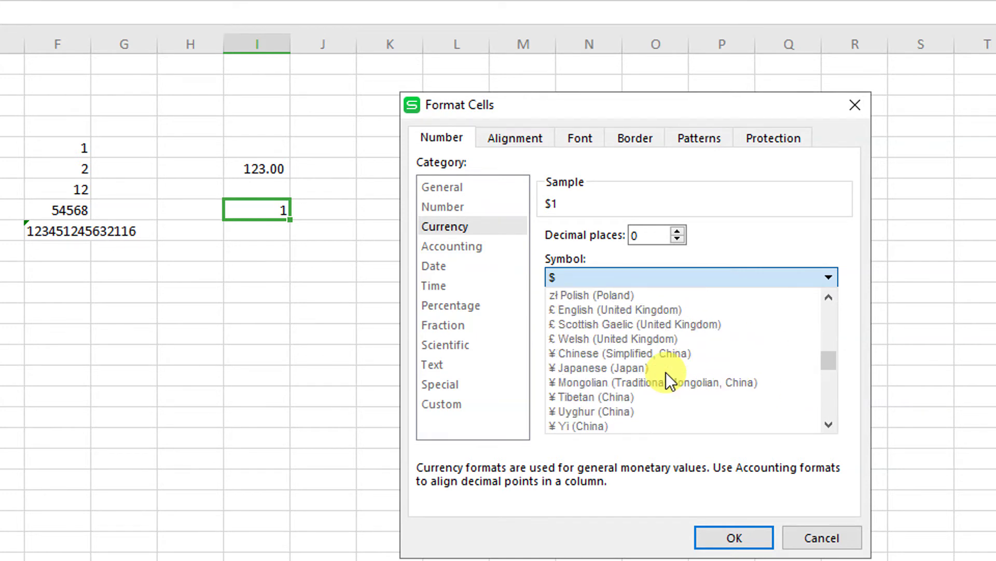
pyautogui.scroll(-2, 666, 373)
pyautogui.scroll(2, 666, 372)
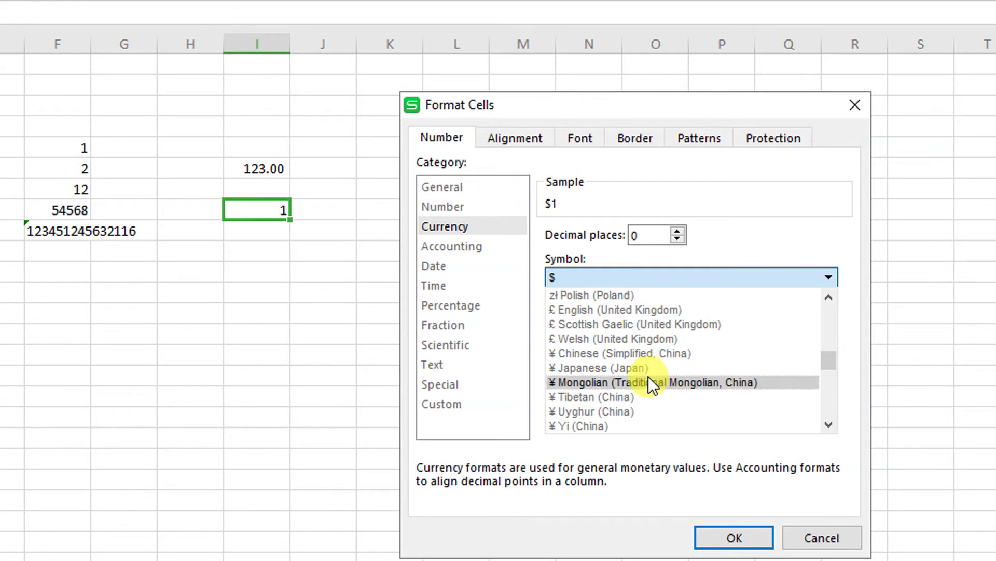
pyautogui.scroll(1, 649, 377)
pyautogui.scroll(9, 649, 375)
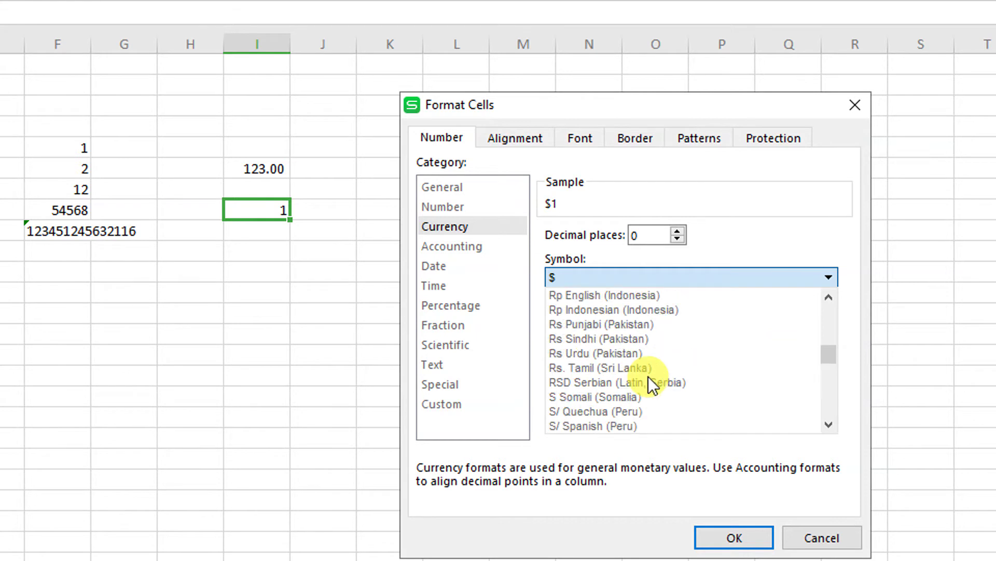
pyautogui.scroll(-2, 649, 376)
pyautogui.scroll(12, 649, 376)
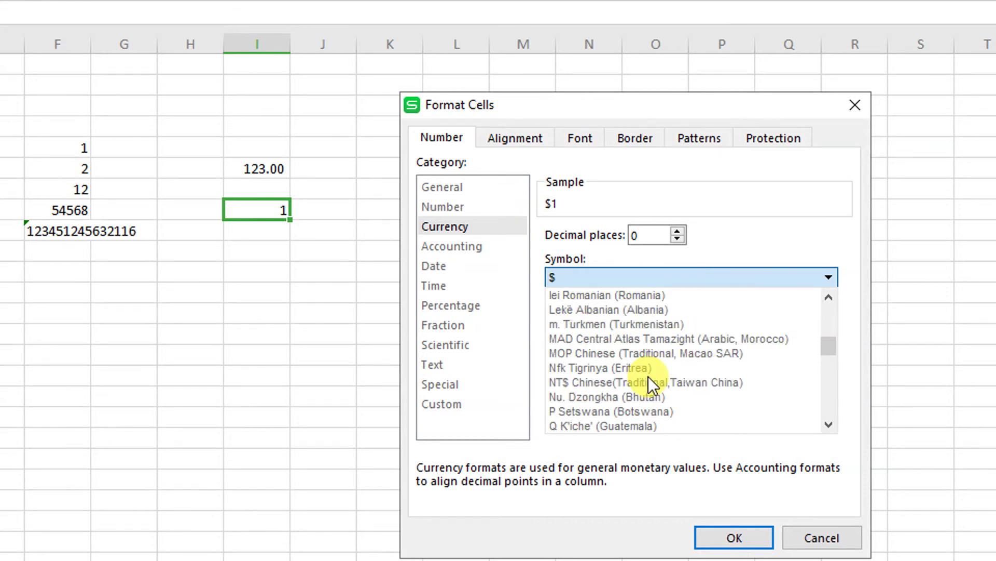
pyautogui.scroll(12, 649, 376)
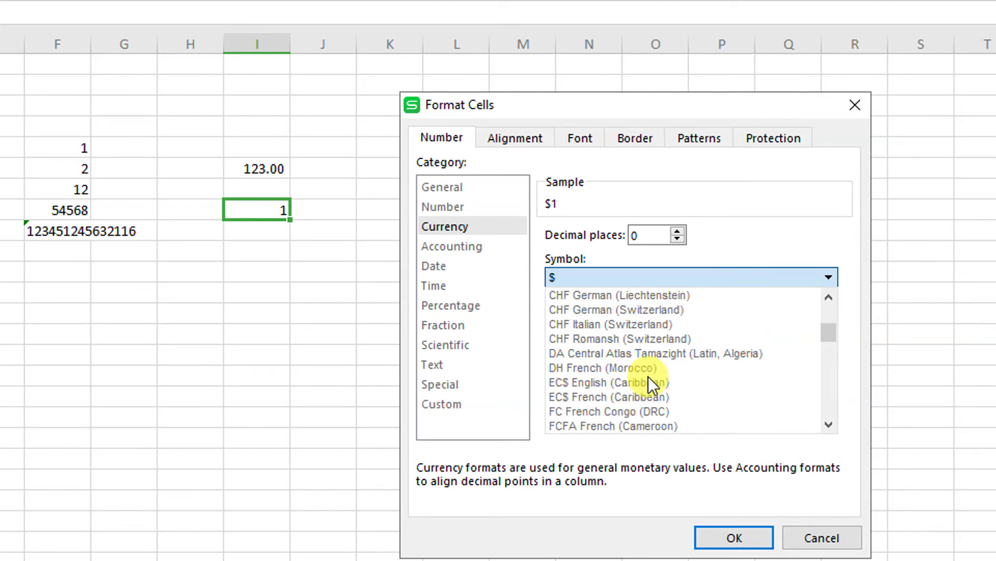
# Jump to the currency symbols starting with R and step through the South African entries to R$ Portuguese (Brazil)
pyautogui.press('r')
pyautogui.scroll(-2, 649, 376)
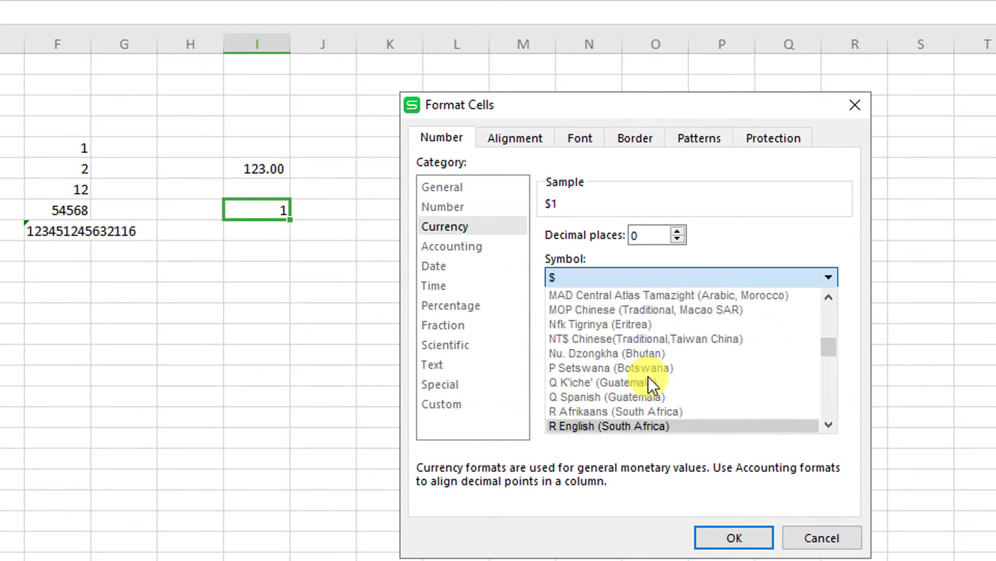
pyautogui.press('Down')
pyautogui.press('Down')
pyautogui.press('Down')
pyautogui.press('Down')
pyautogui.press('Down')
pyautogui.press('Down')
pyautogui.press('Down')
pyautogui.press('Down')
pyautogui.press('Down')
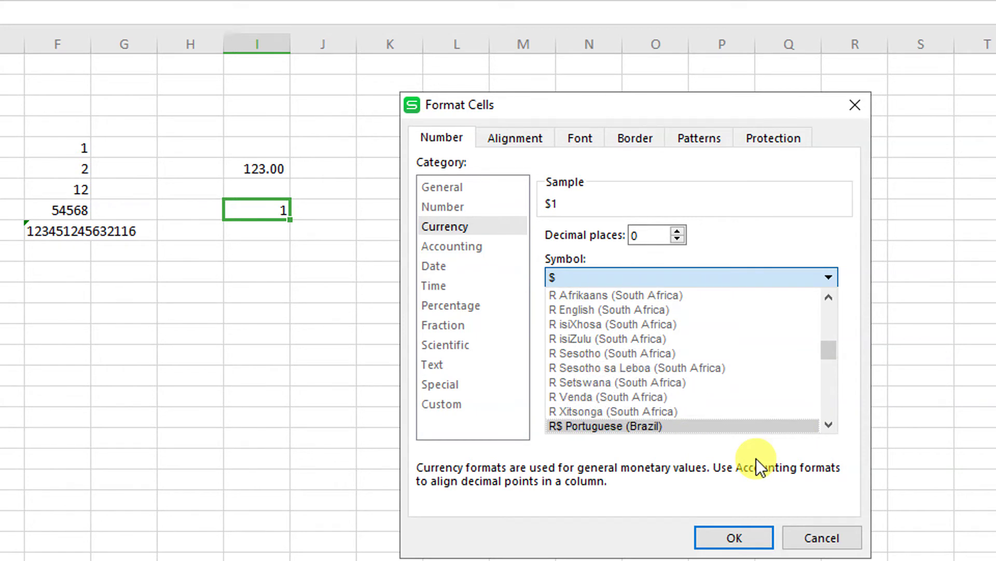
# Apply the £ English (United Kingdom) currency symbol to cell I8
pyautogui.moveTo(827, 353)
pyautogui.mouseDown()
pyautogui.moveTo(830, 372)
pyautogui.moveTo(824, 323)
pyautogui.moveTo(830, 363)
pyautogui.mouseUp()
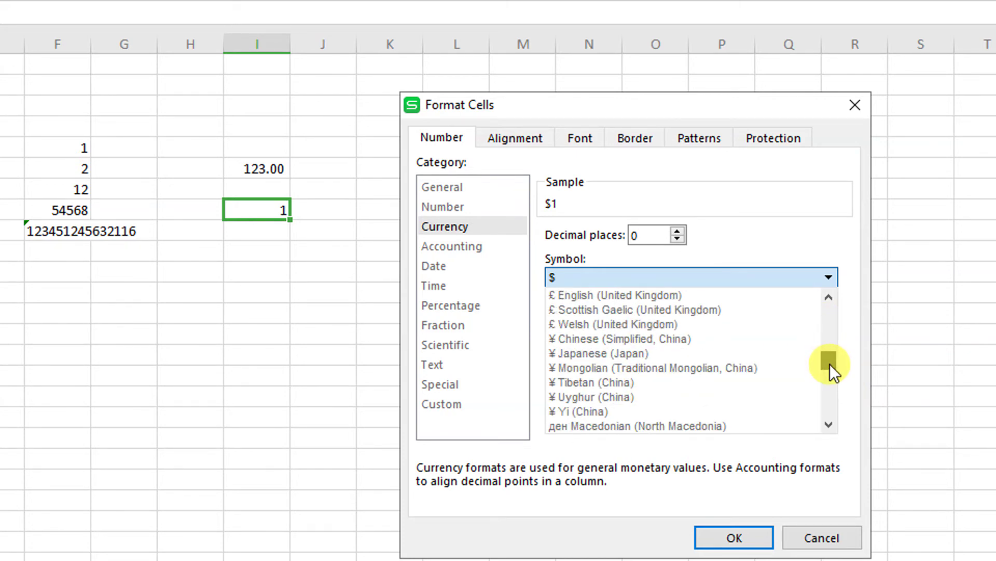
pyautogui.click(637, 297)
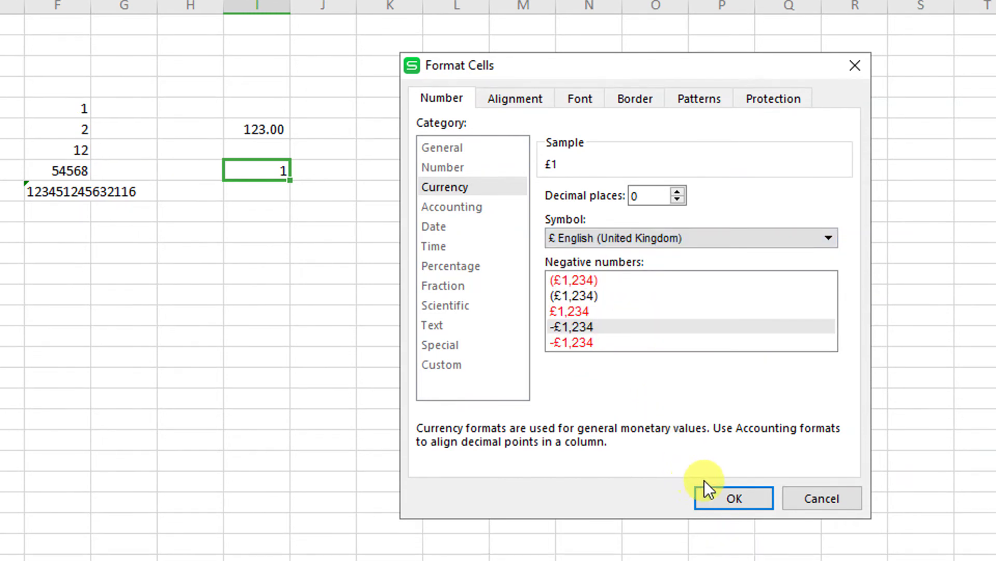
pyautogui.click(711, 531)
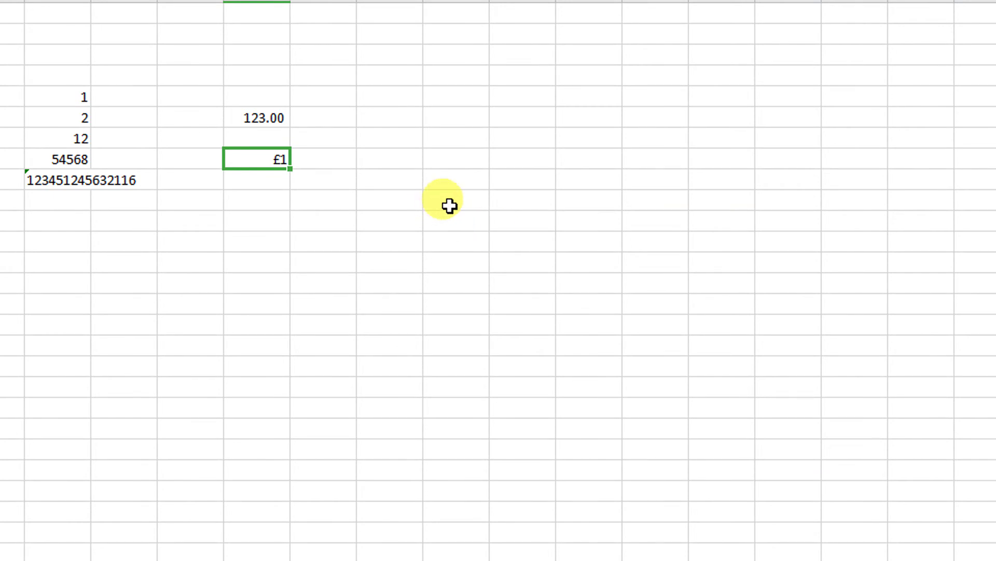
# Set the decimal places of cell I8's pound Currency format to 2
pyautogui.hotkey('ctrl', '1')
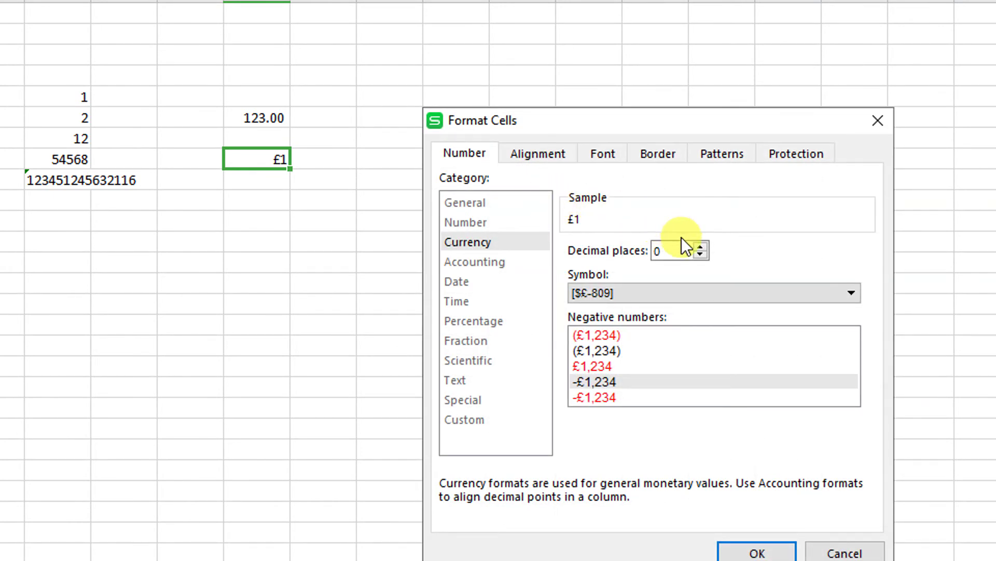
pyautogui.click(706, 245)
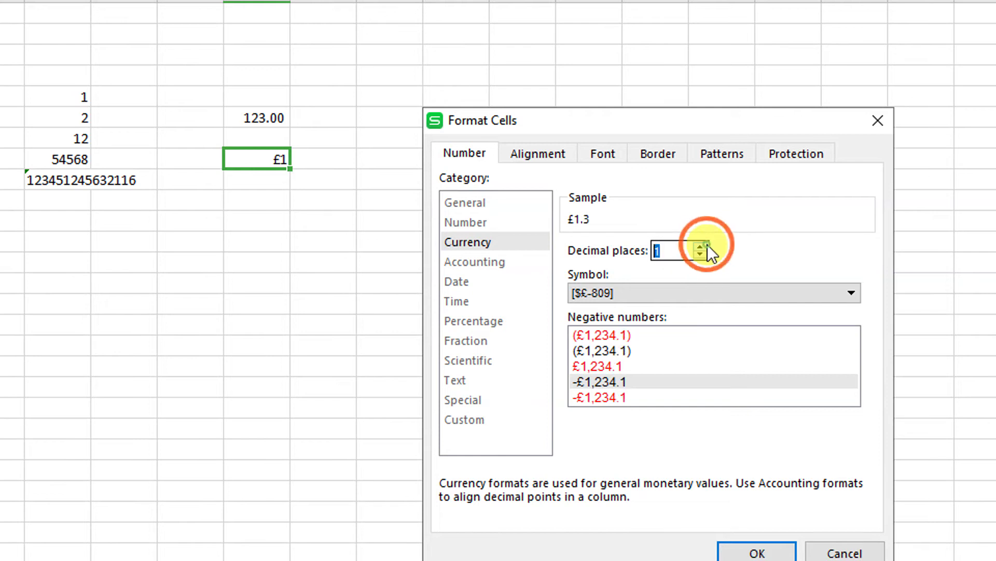
pyautogui.click(706, 245)
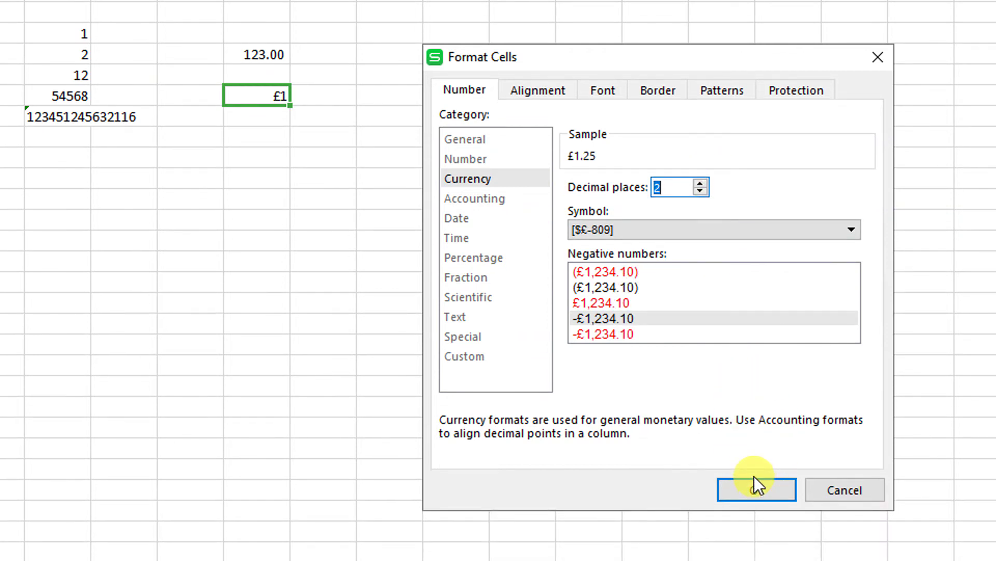
pyautogui.click(757, 551)
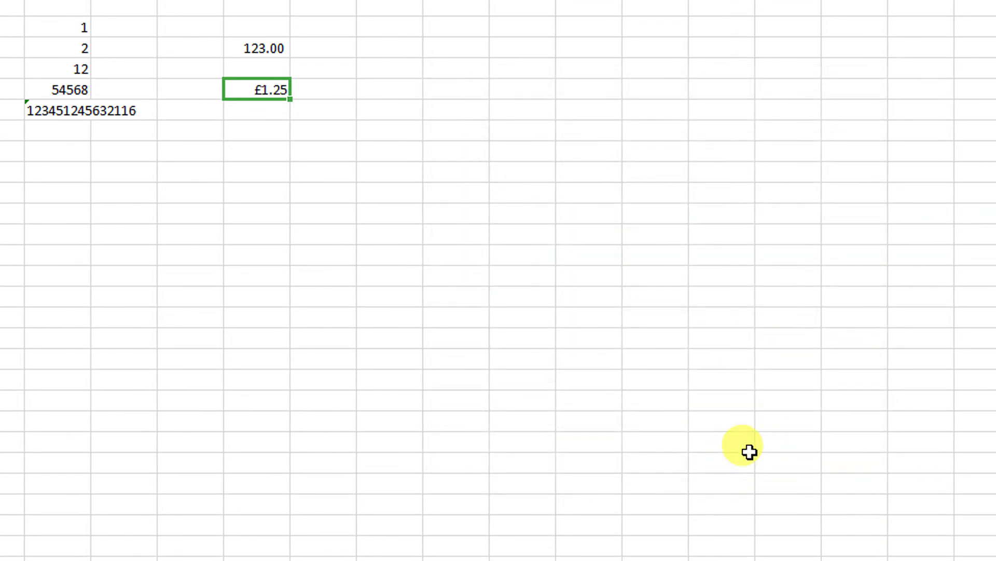
# View the Accounting category's options for cell I8, then apply the Date format of type Wednesday,March 7,2001
pyautogui.hotkey('ctrl', '1')
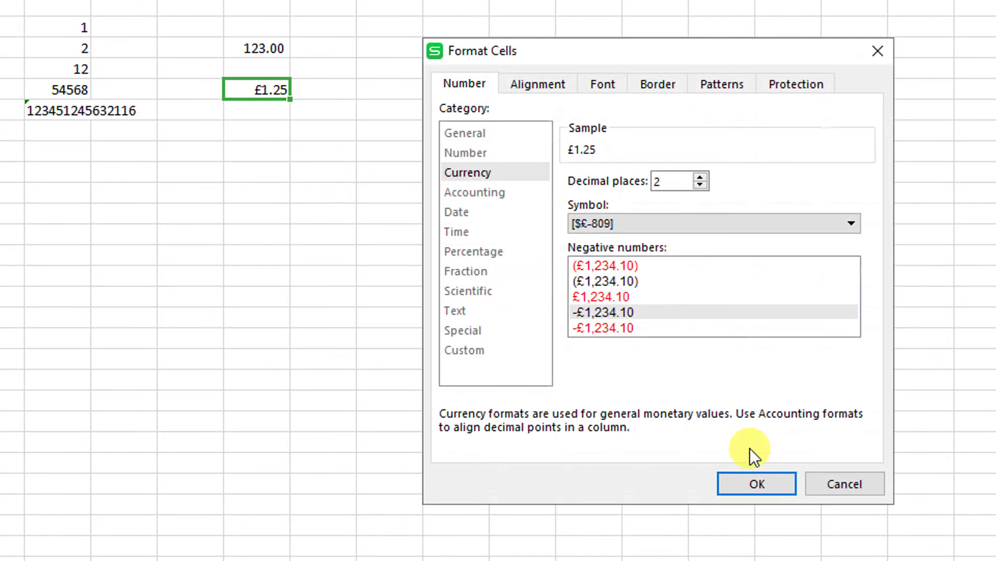
pyautogui.click(494, 194)
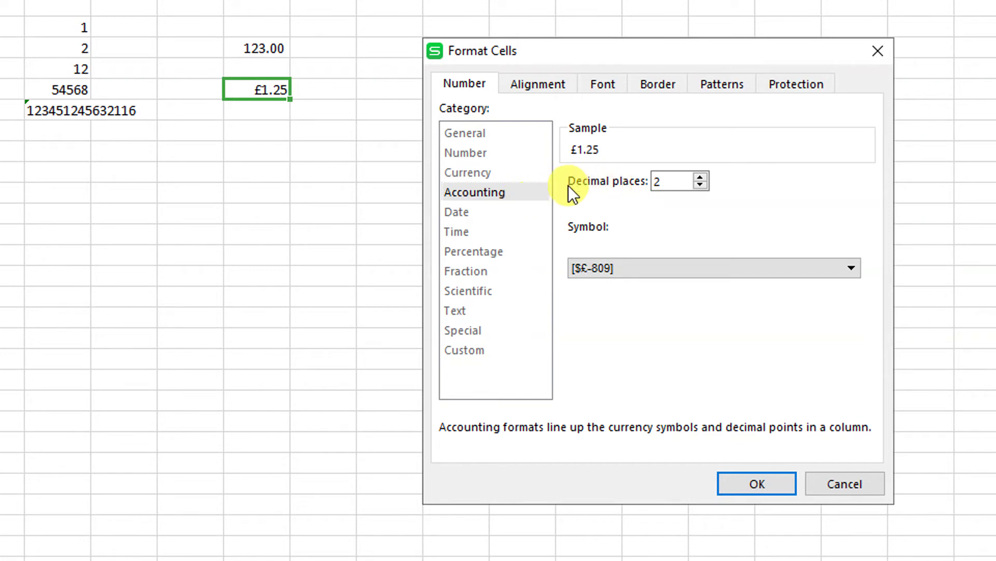
pyautogui.click(504, 211)
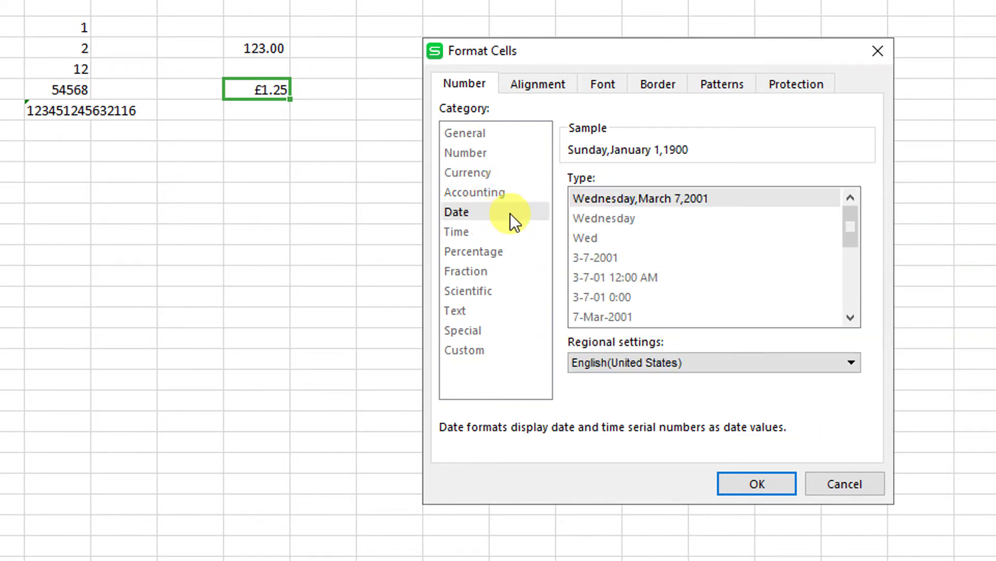
pyautogui.click(731, 477)
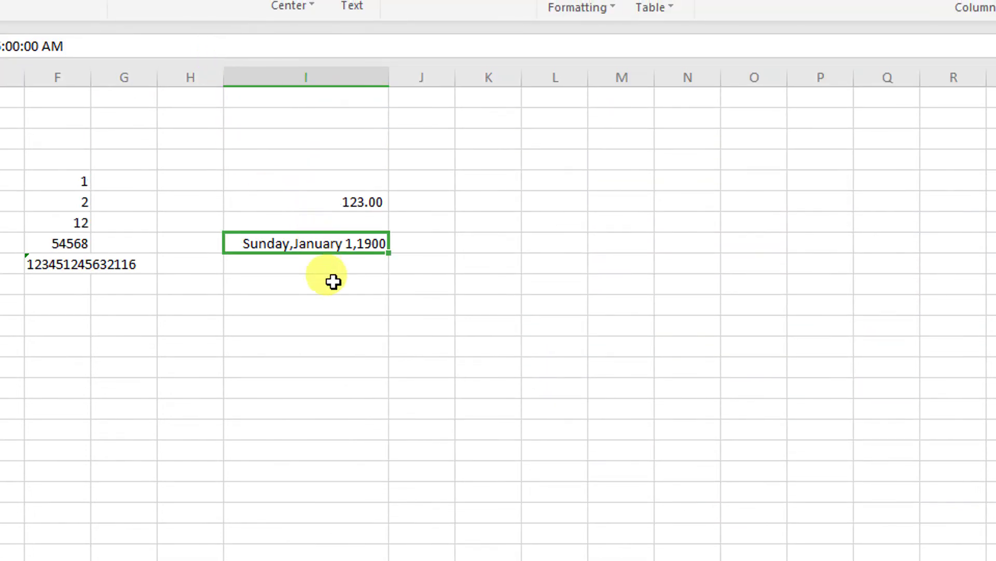
# Change cell I8 from the Date format to Currency with the $ symbol and 2 decimal places
pyautogui.hotkey('ctrl', '1')
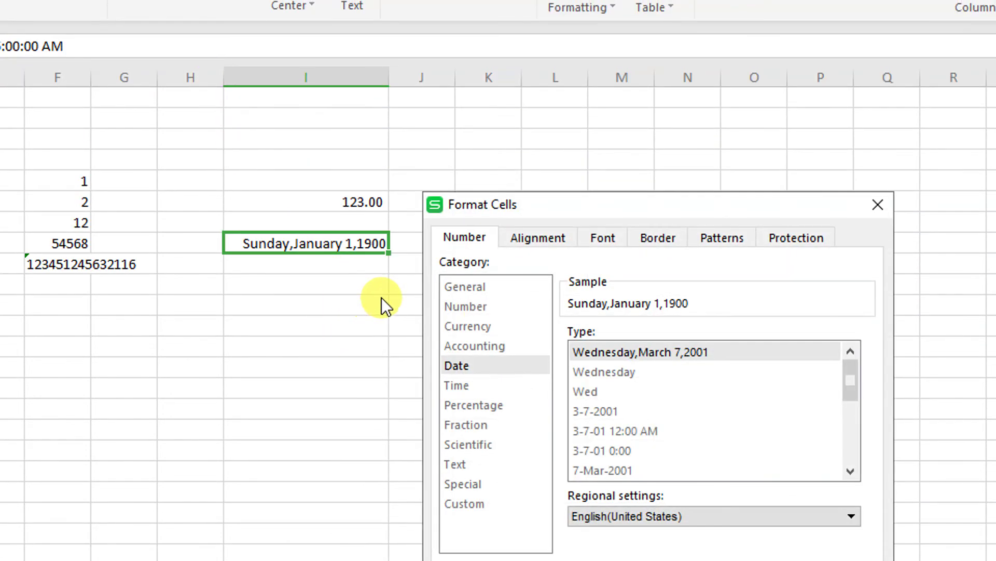
pyautogui.click(485, 326)
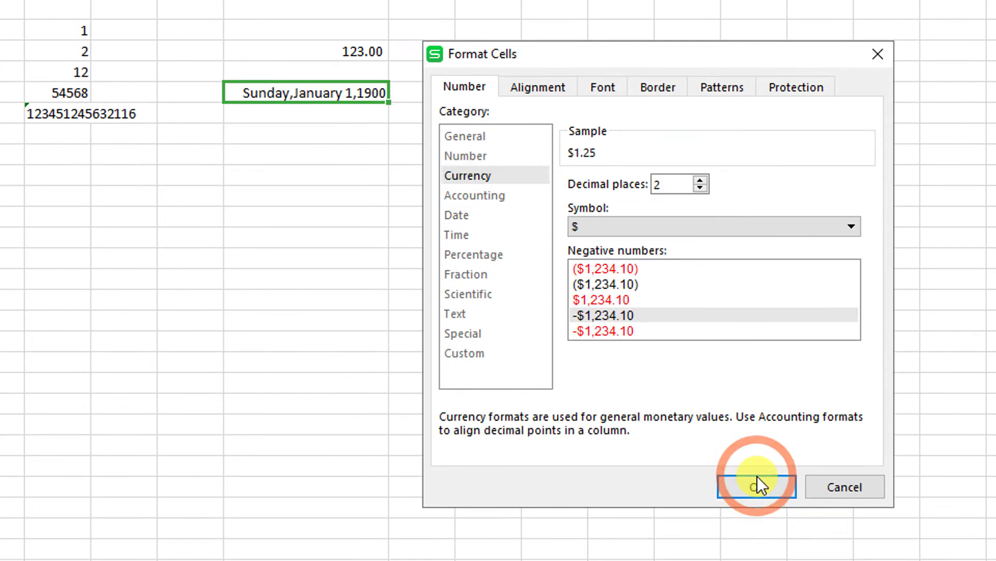
pyautogui.click(757, 476)
# Preview the Time format for cell I8 and apply the Percentage format with 2 decimal places instead
pyautogui.hotkey('ctrl', '1')
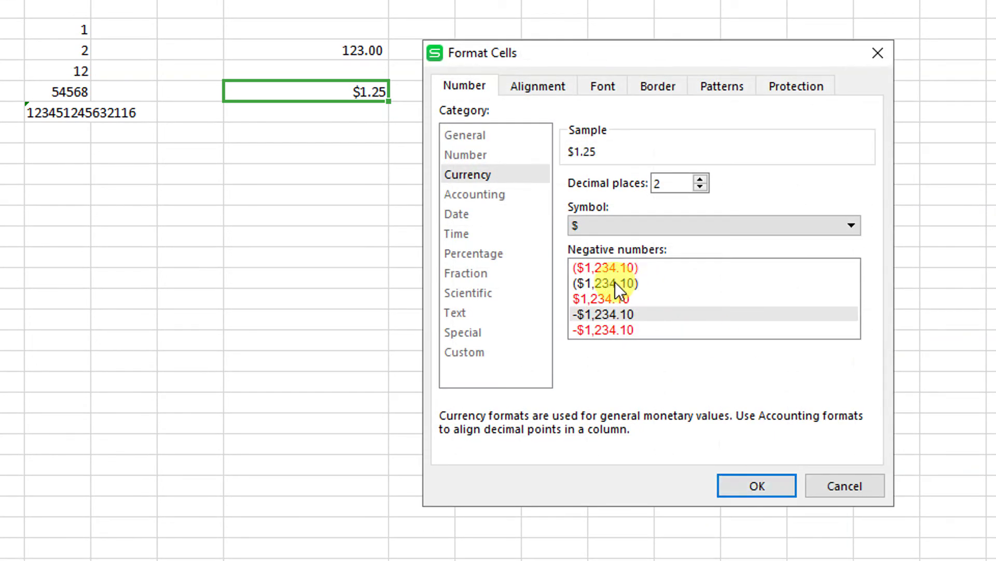
pyautogui.click(540, 234)
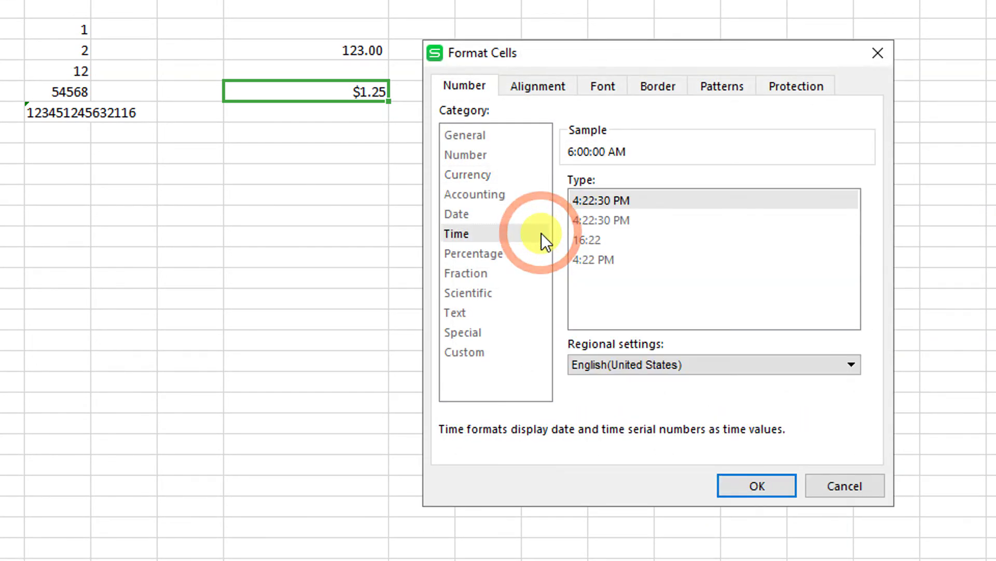
pyautogui.click(534, 252)
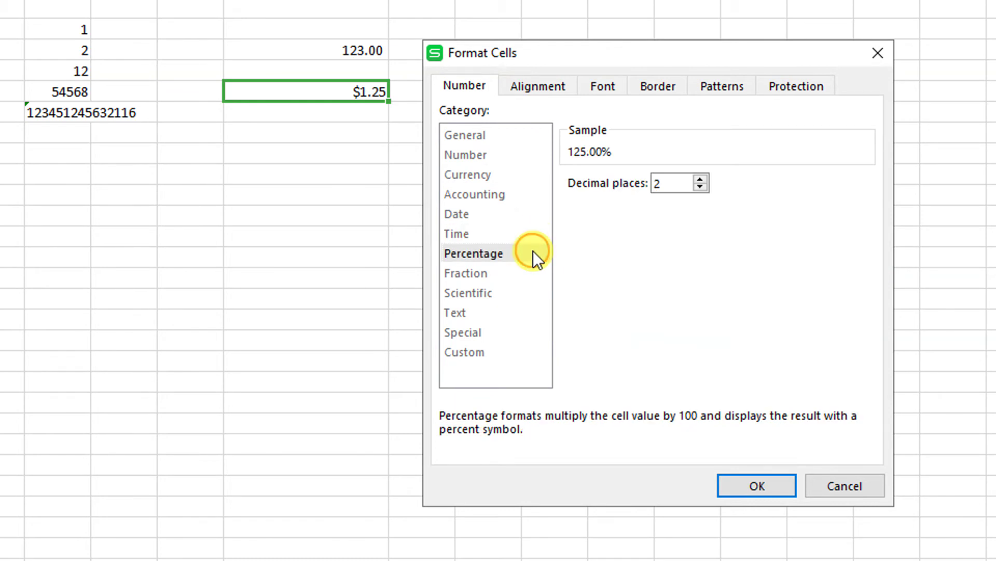
pyautogui.click(751, 476)
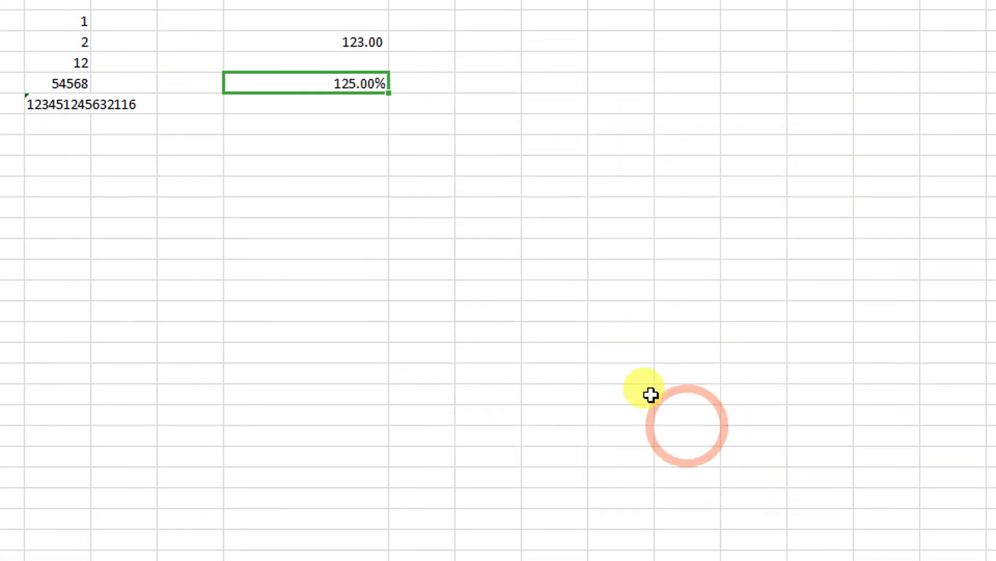
# Reduce the decimal places of cell I8's Percentage format to 0
pyautogui.hotkey('ctrl', '1')
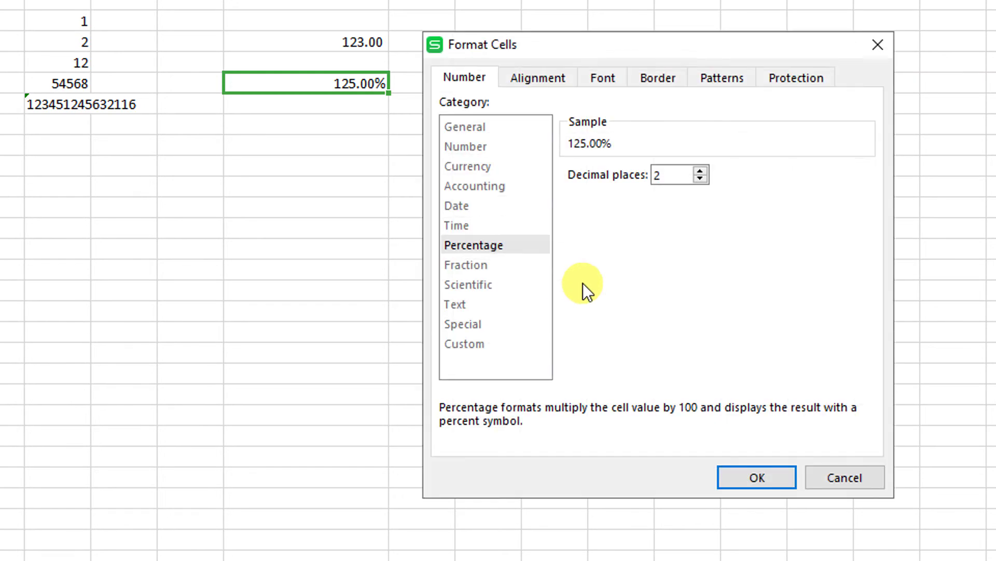
pyautogui.click(700, 179)
pyautogui.click(700, 178)
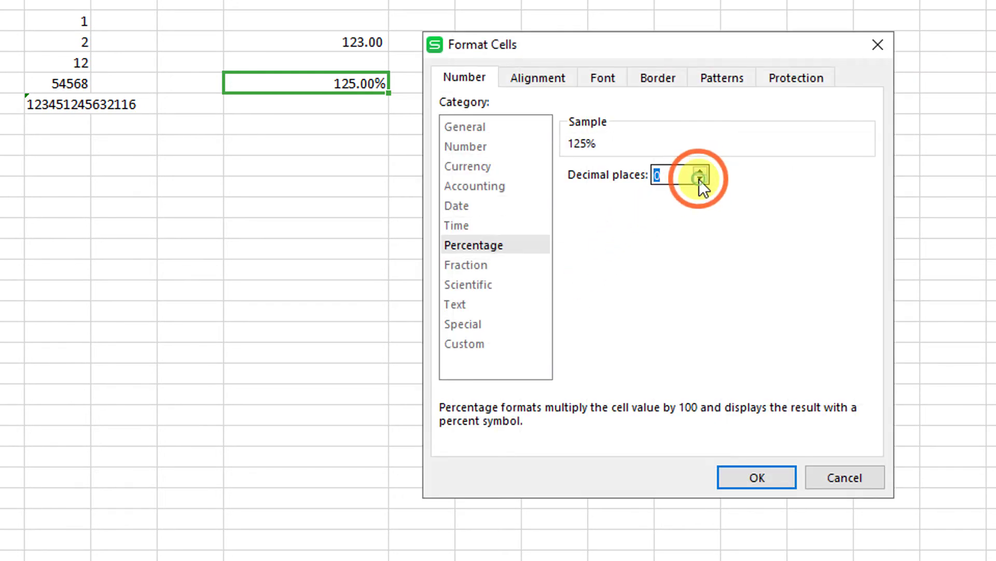
pyautogui.click(741, 469)
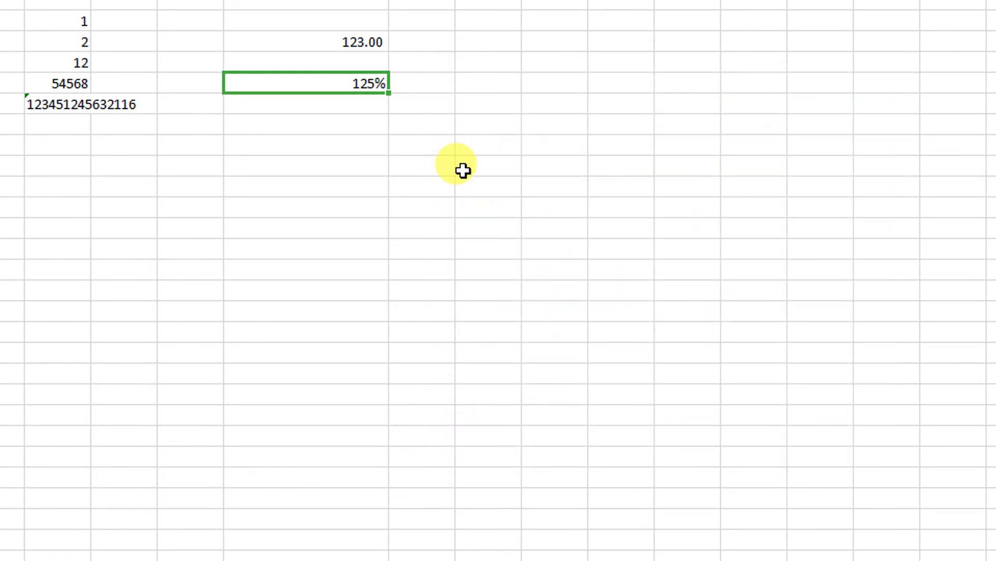
# Preview the Fraction and Scientific formats for cell I8 and apply the Text format instead
pyautogui.hotkey('ctrl', '1')
pyautogui.click(485, 264)
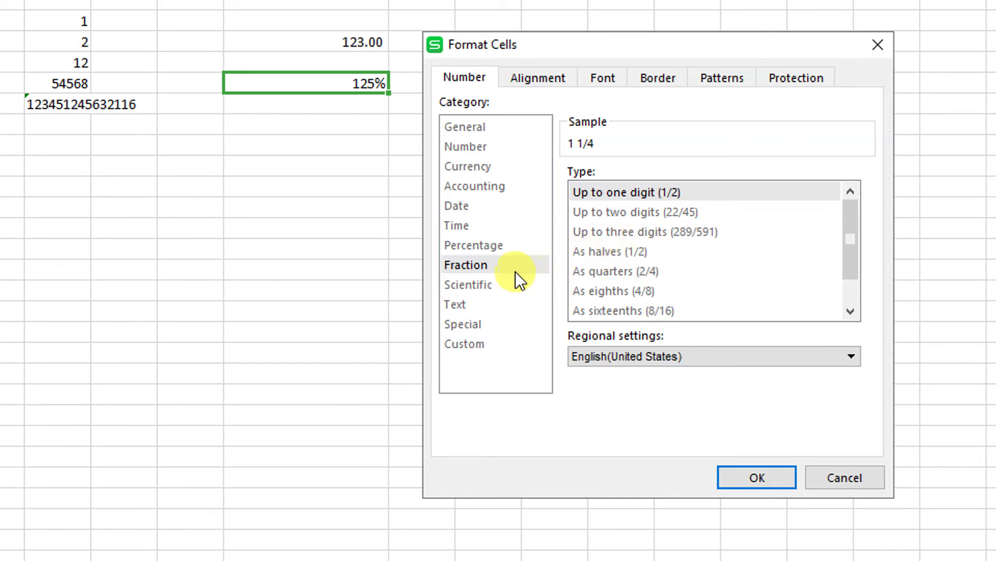
pyautogui.click(503, 285)
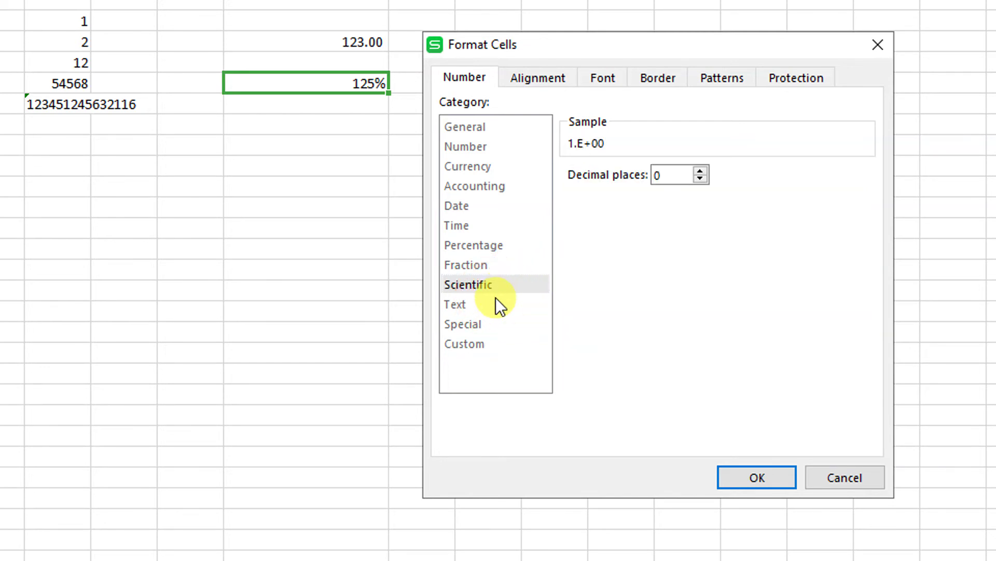
pyautogui.click(496, 299)
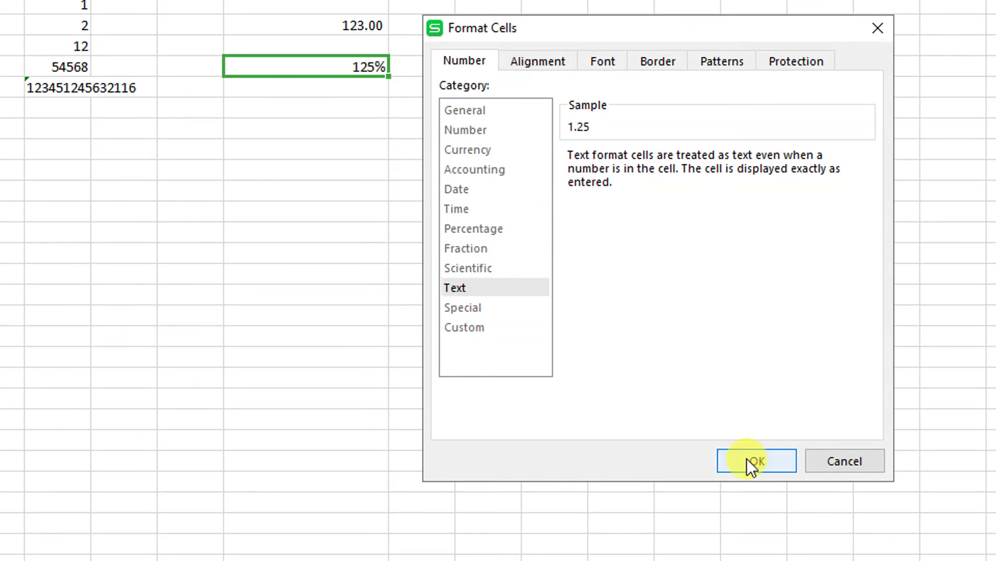
pyautogui.click(746, 476)
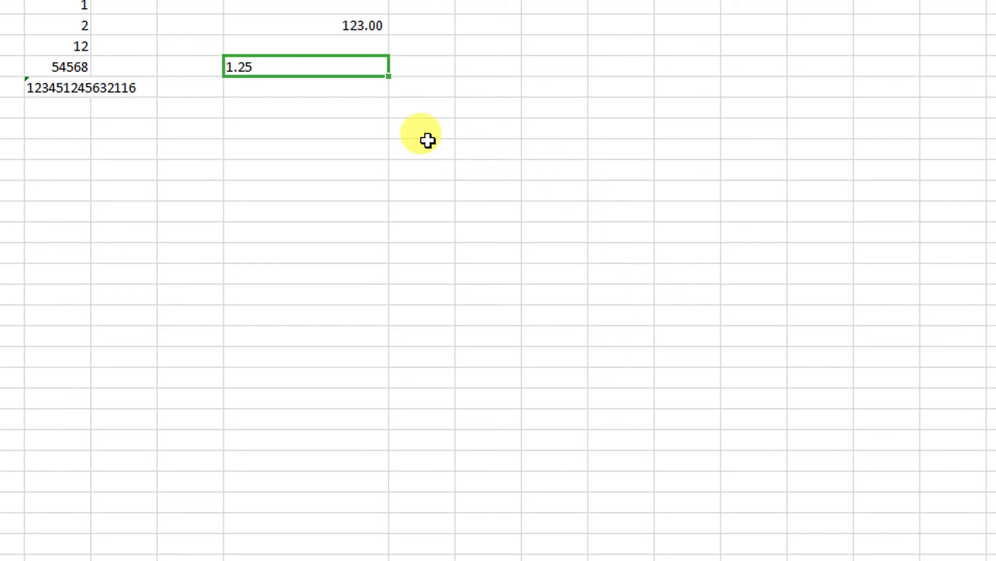
# View the Special category's types and the Custom category's format codes for cell I8, then close the cell formatting options without applying anything
pyautogui.hotkey('ctrl', '1')
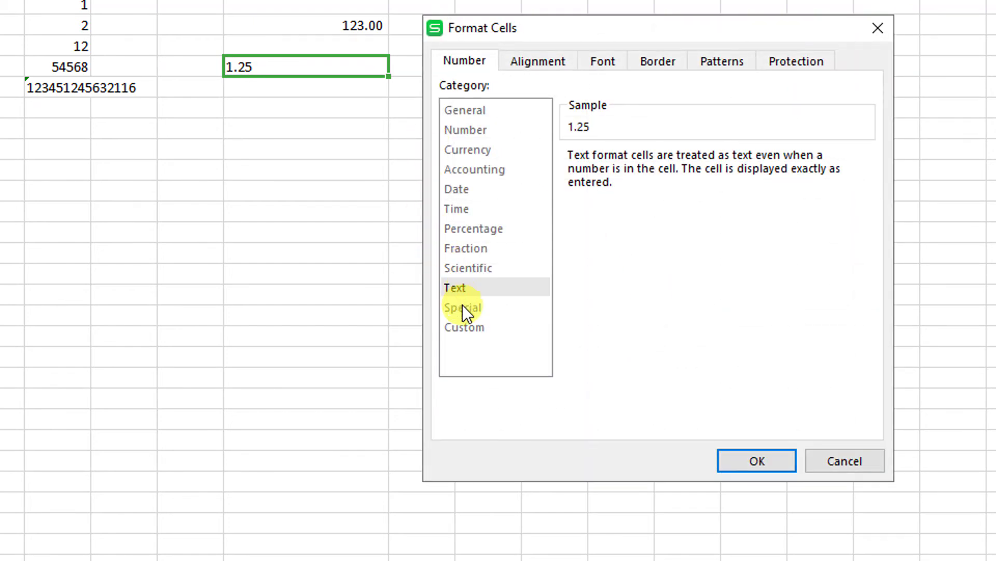
pyautogui.click(463, 307)
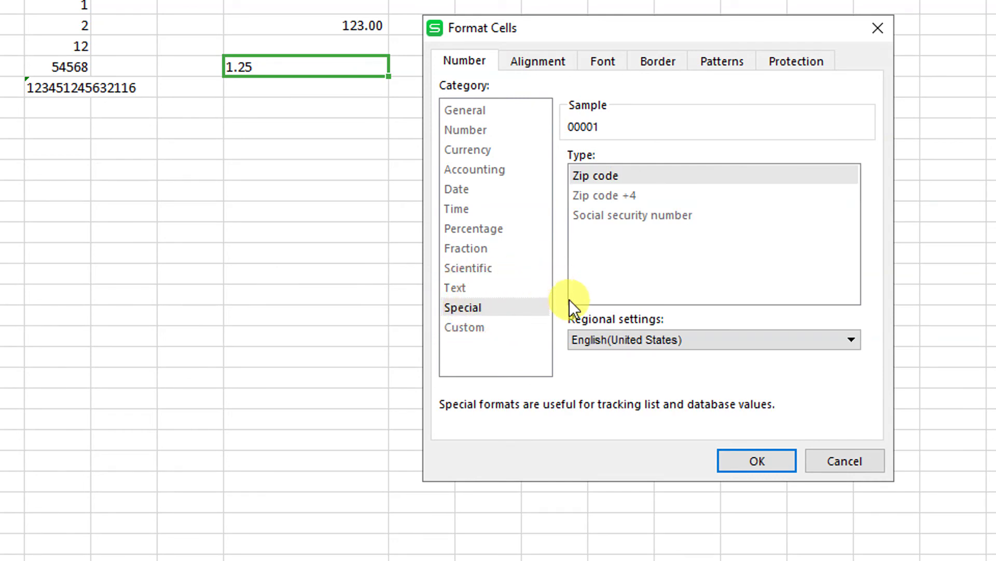
pyautogui.click(512, 324)
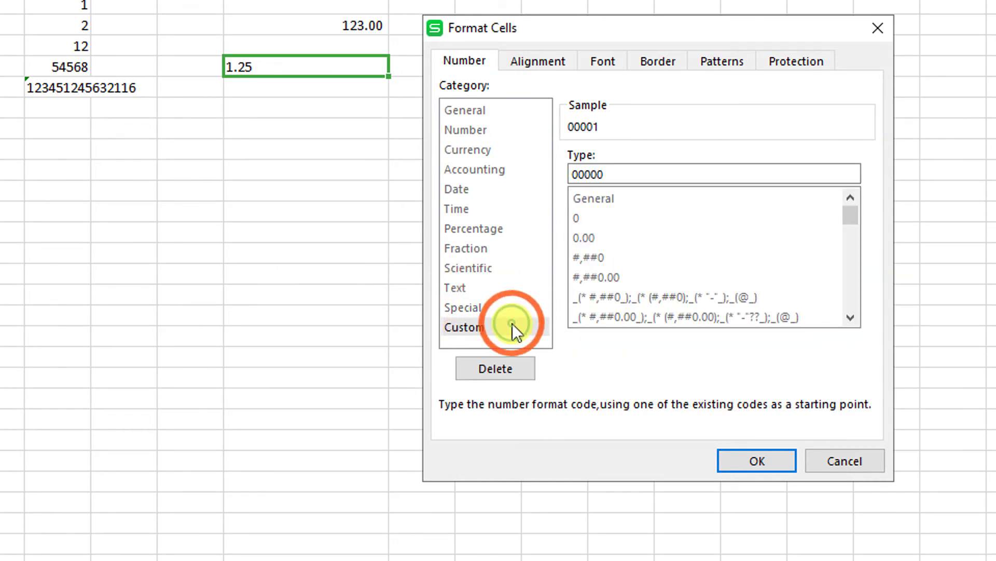
pyautogui.click(621, 173)
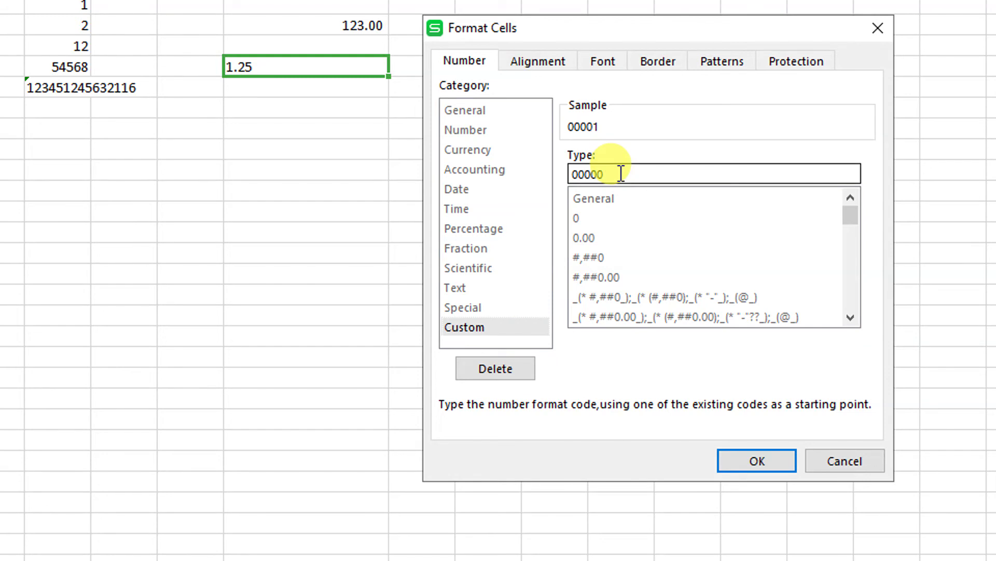
pyautogui.doubleClick(620, 173)
pyautogui.press('F9')
pyautogui.press('F9')
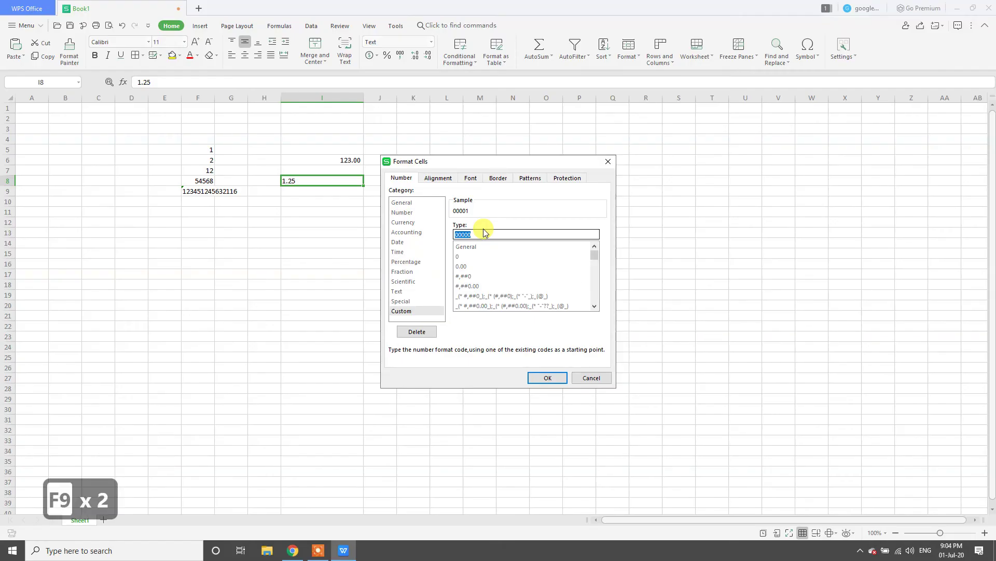
pyautogui.click(609, 163)
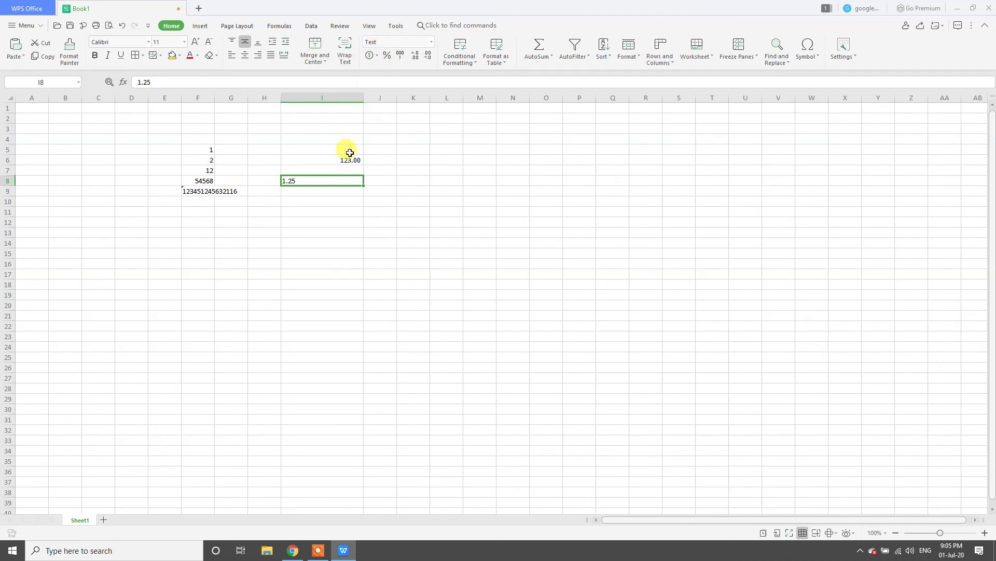
# Enter 1.325 in cell I12 and reselect that cell
pyautogui.click(312, 221)
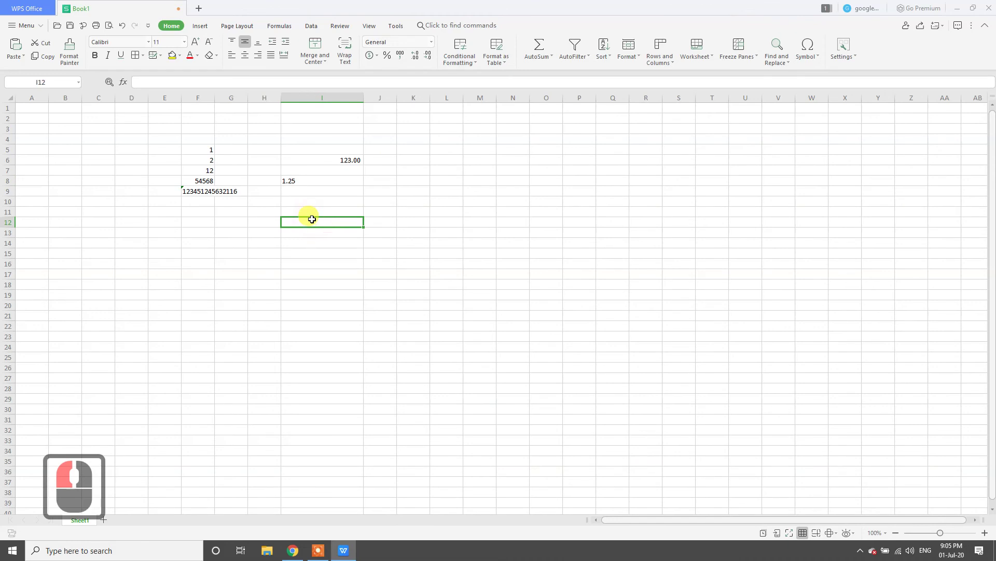
pyautogui.write('1.325')
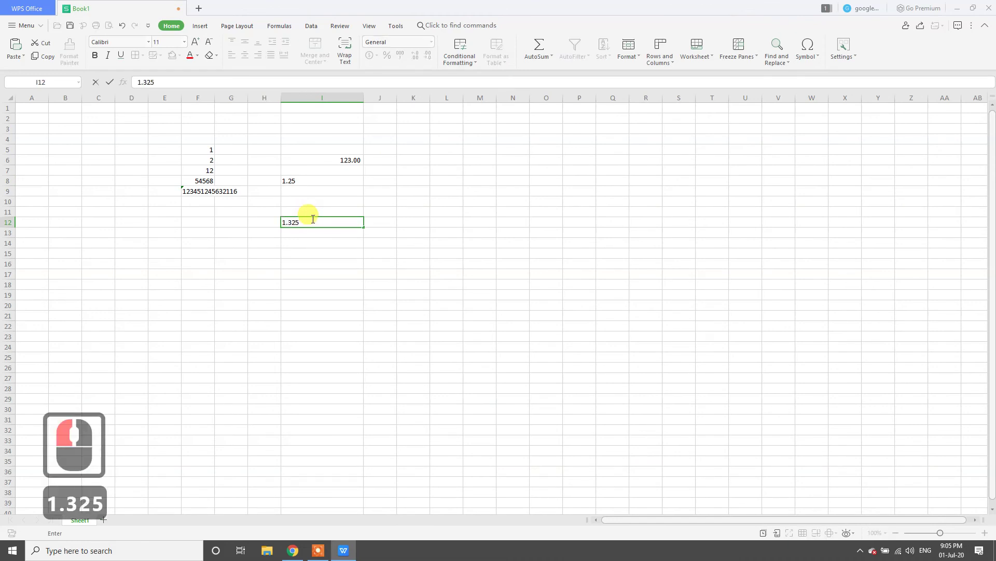
pyautogui.press('Return')
pyautogui.click(312, 219)
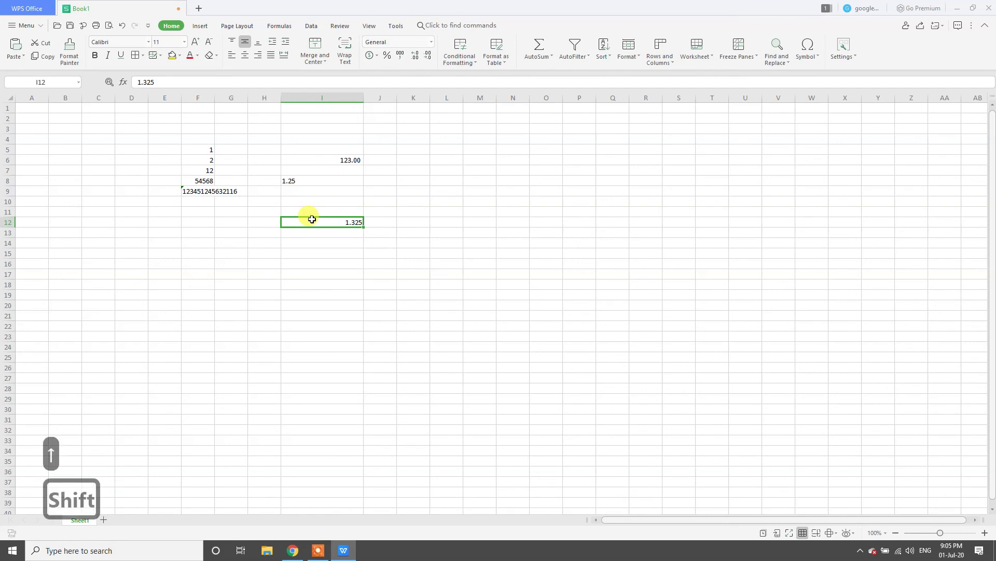
# Switch cell I12's format through Time, Number, Time again, Date, Currency and Percentage
pyautogui.hotkey('ctrl', 'shift', '2')
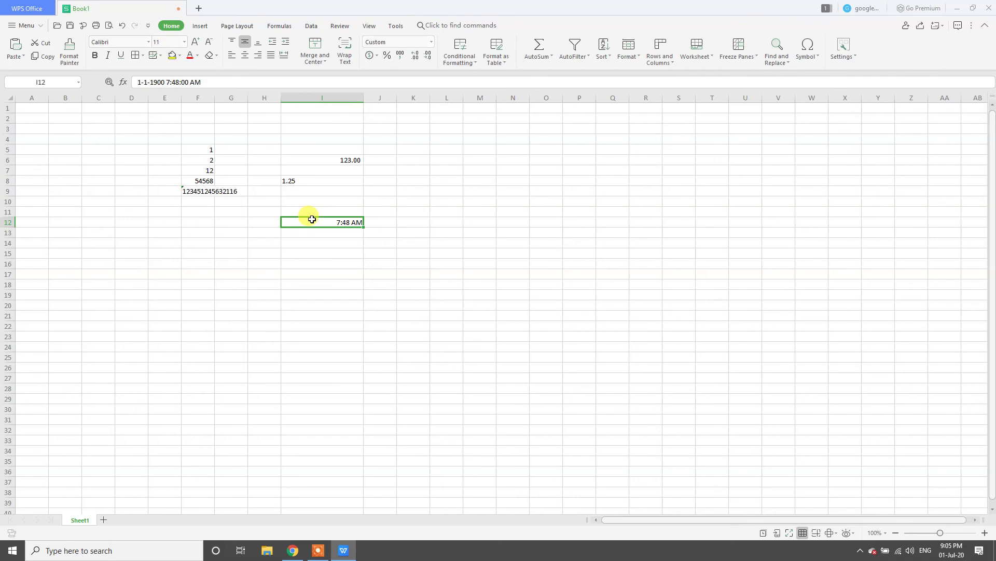
pyautogui.hotkey('ctrl', 'shift', '1')
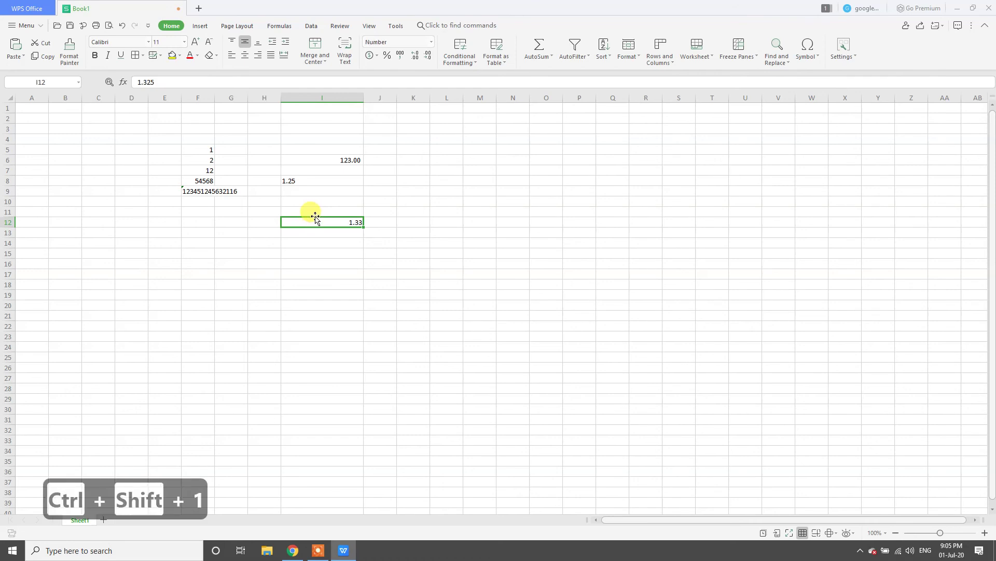
pyautogui.hotkey('ctrl', 'shift', '2')
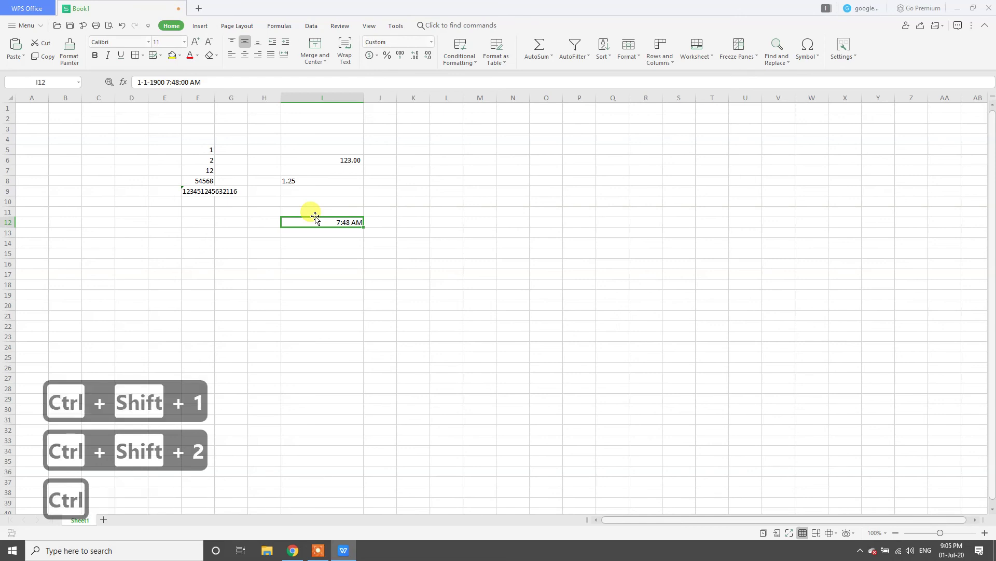
pyautogui.hotkey('ctrl', 'shift', '3')
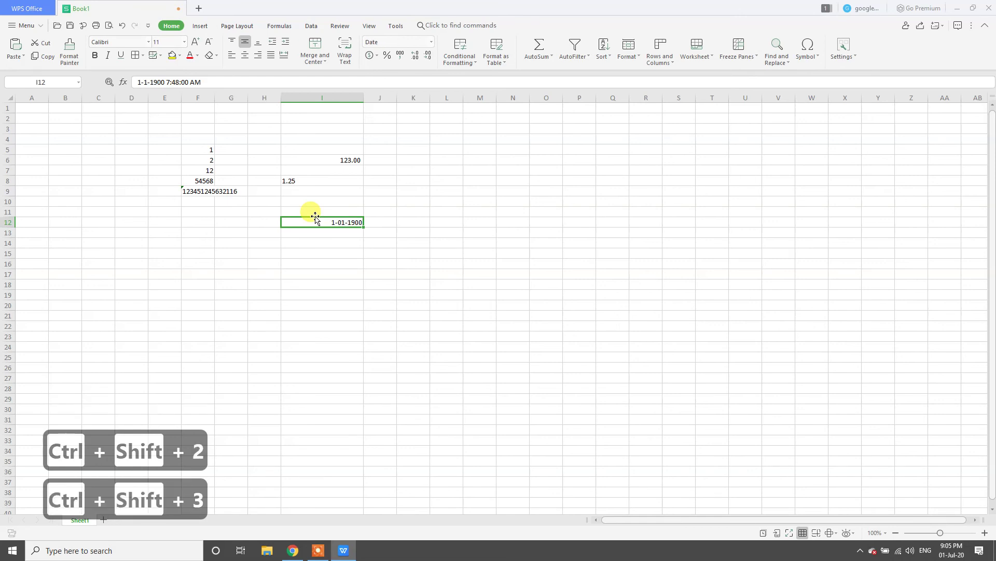
pyautogui.hotkey('ctrl', 'shift', '4')
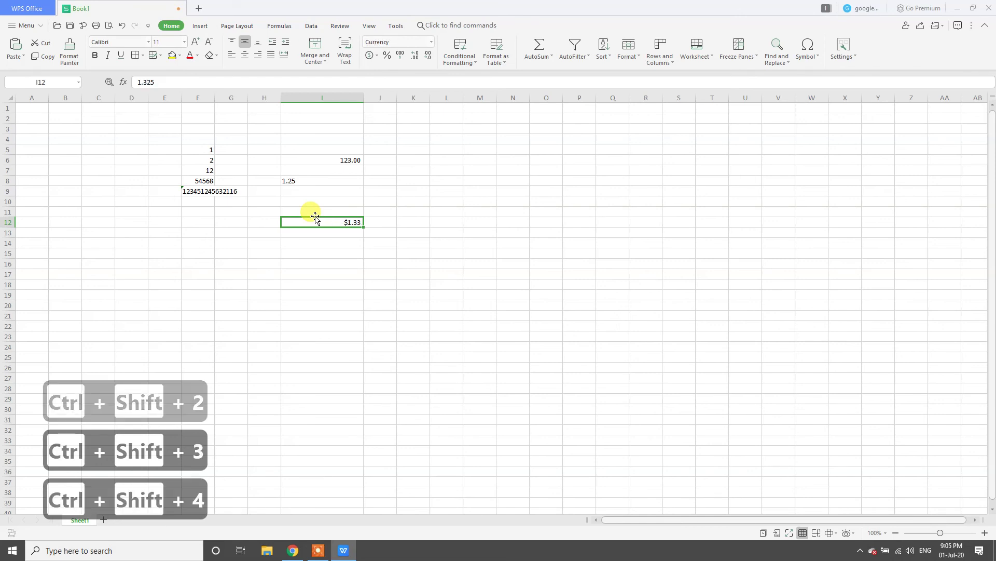
pyautogui.hotkey('ctrl', 'shift', '5')
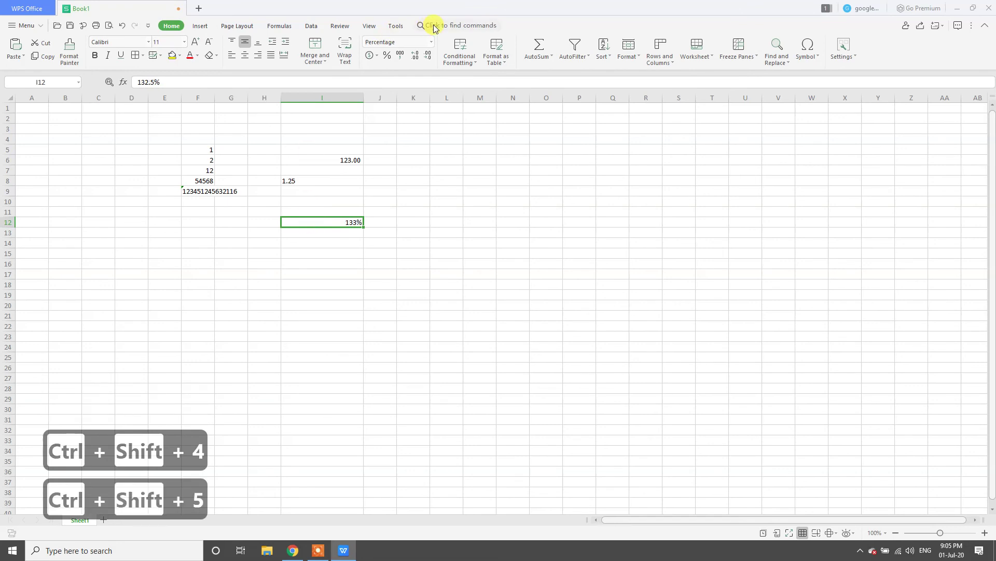
# Repeat the Number, Time, Date, Currency and Percentage formats on cell I12, one after another
pyautogui.press('shift')
pyautogui.hotkey('ctrl', 'shift', '1')
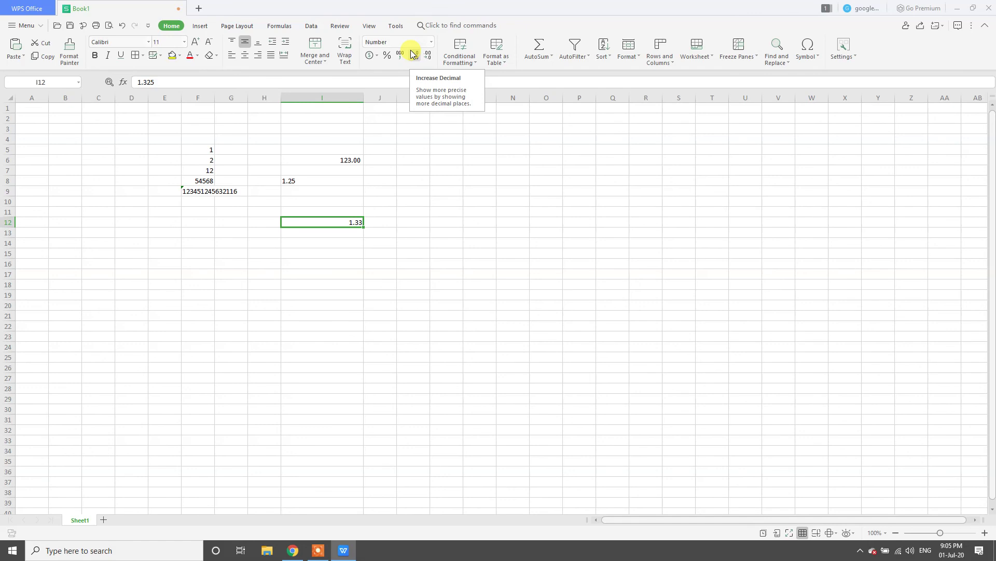
pyautogui.press('shift')
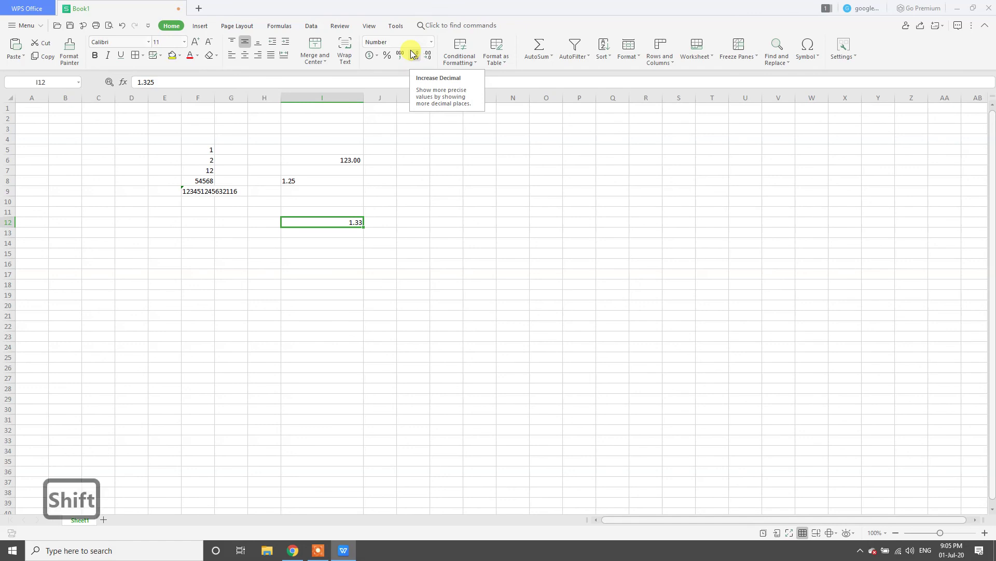
pyautogui.hotkey('ctrl', 'shift', '1')
pyautogui.hotkey('ctrl', 'shift', '2')
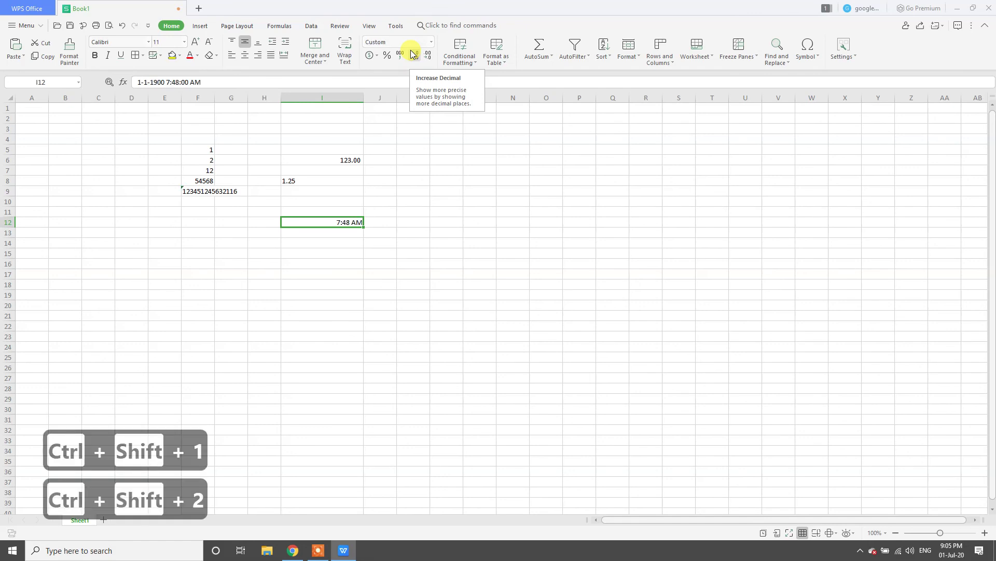
pyautogui.press('shift')
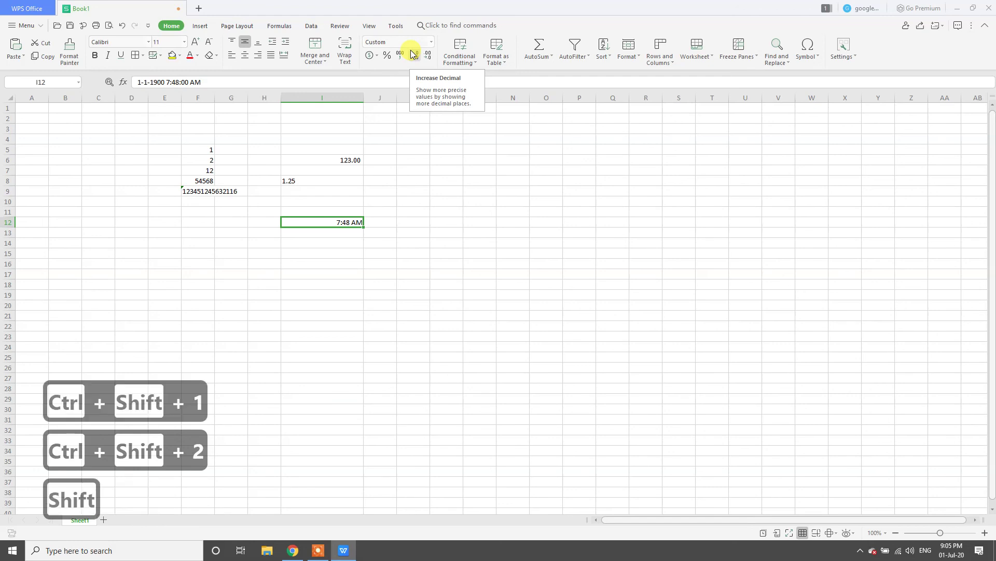
pyautogui.hotkey('ctrl', 'shift', '3')
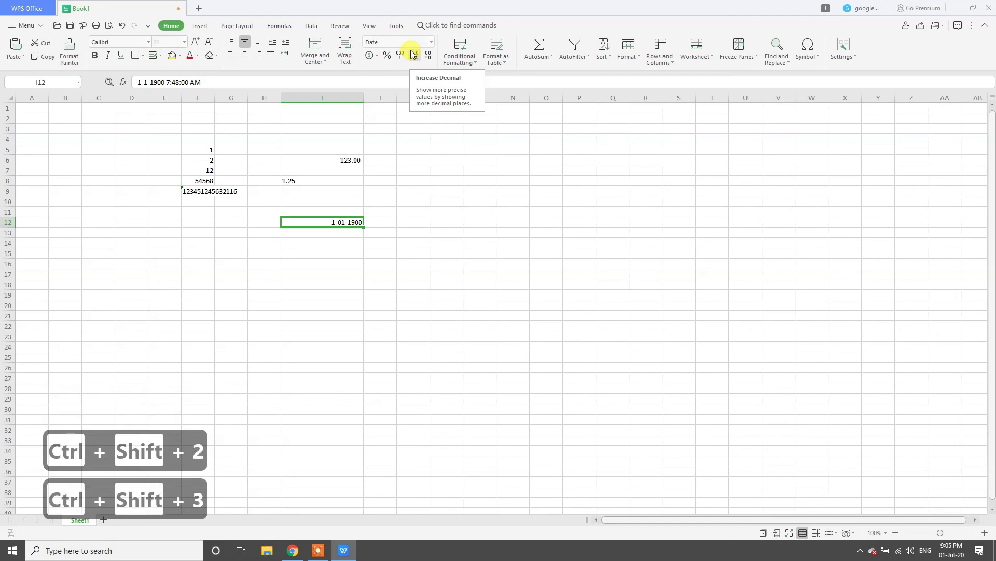
pyautogui.hotkey('ctrl', 'shift', '4')
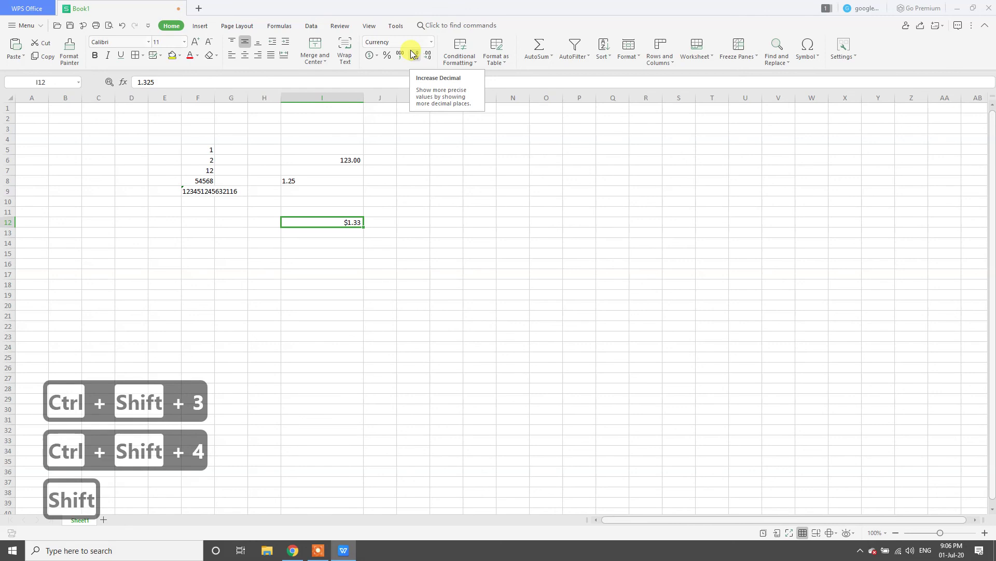
pyautogui.hotkey('ctrl', 'shift', '5')
pyautogui.press('ctrl')
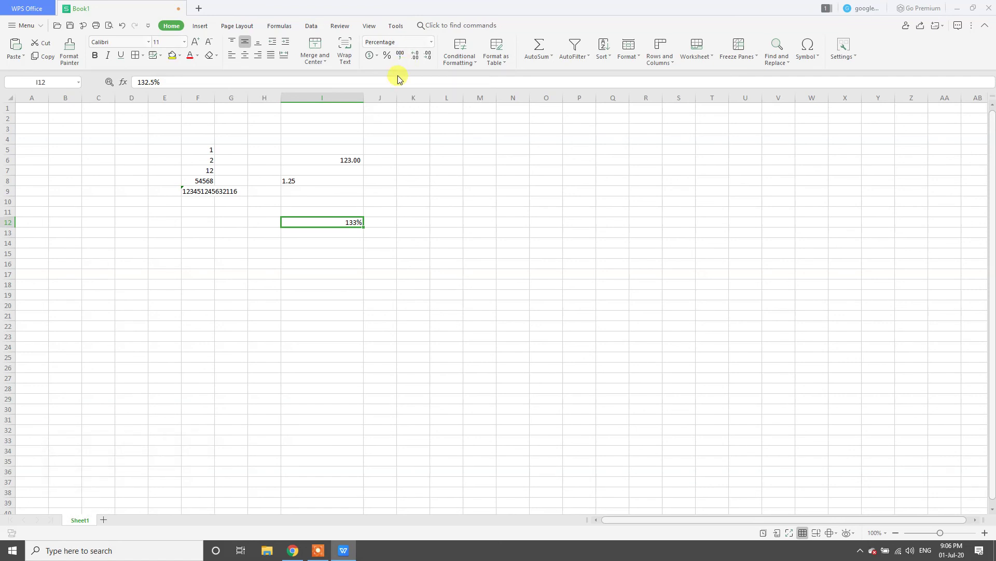
# Apply the Number format to cell I12 and increase its decimal places to 3
pyautogui.press('shift')
pyautogui.hotkey('ctrl', 'shift', '1')
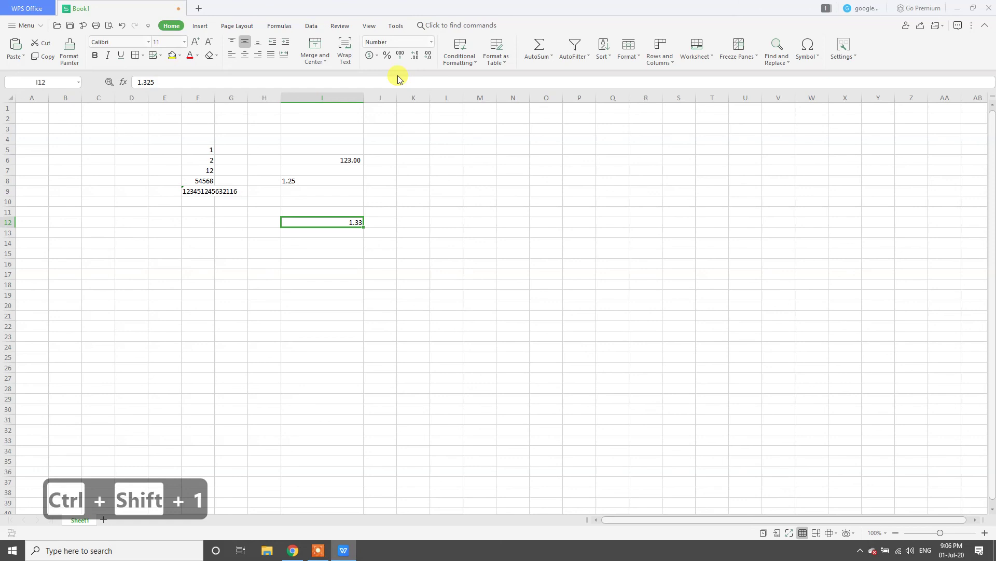
pyautogui.press('alt')
pyautogui.press('h')
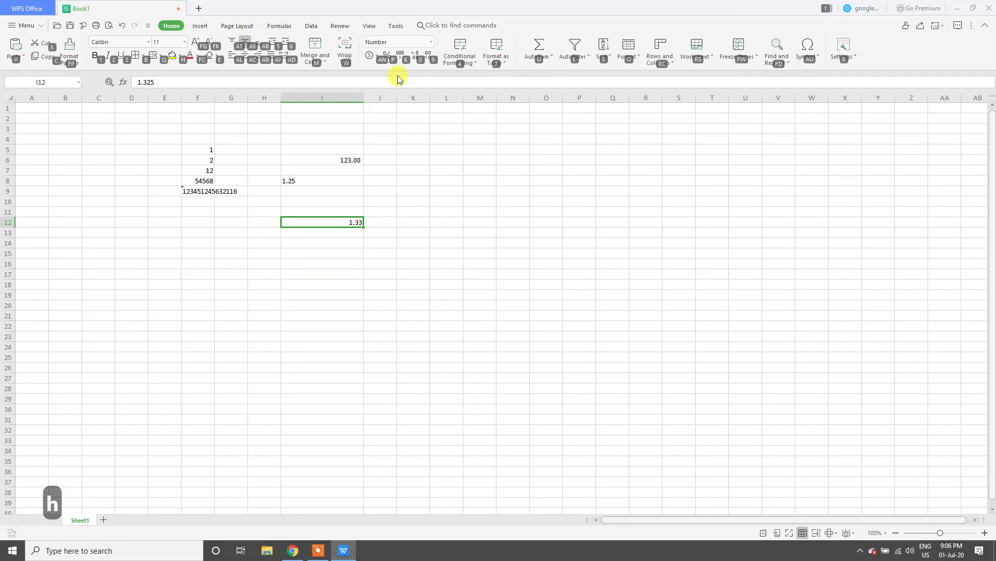
pyautogui.press('0')
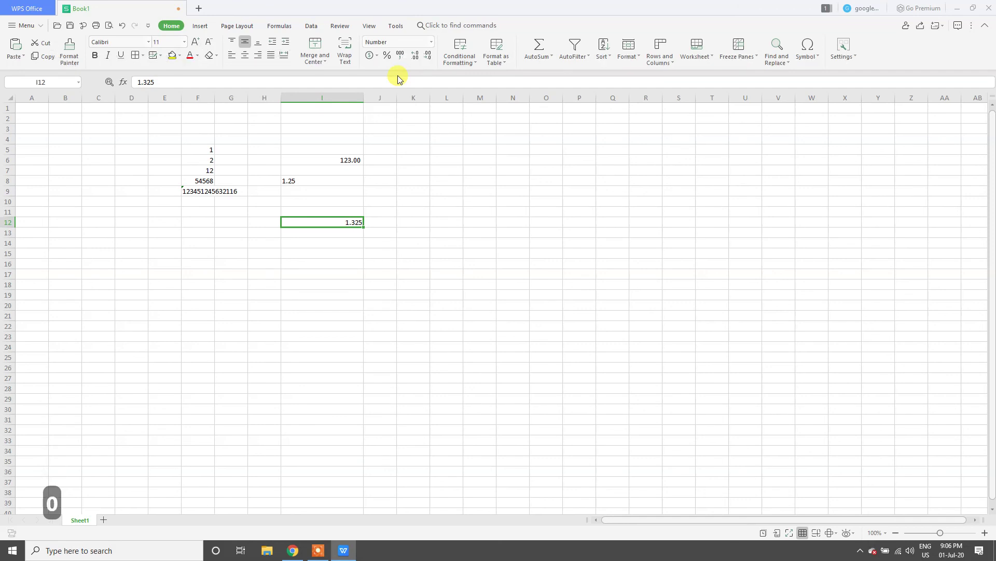
# Decrease cell I12's decimal places to 2
pyautogui.press('alt')
pyautogui.press('h')
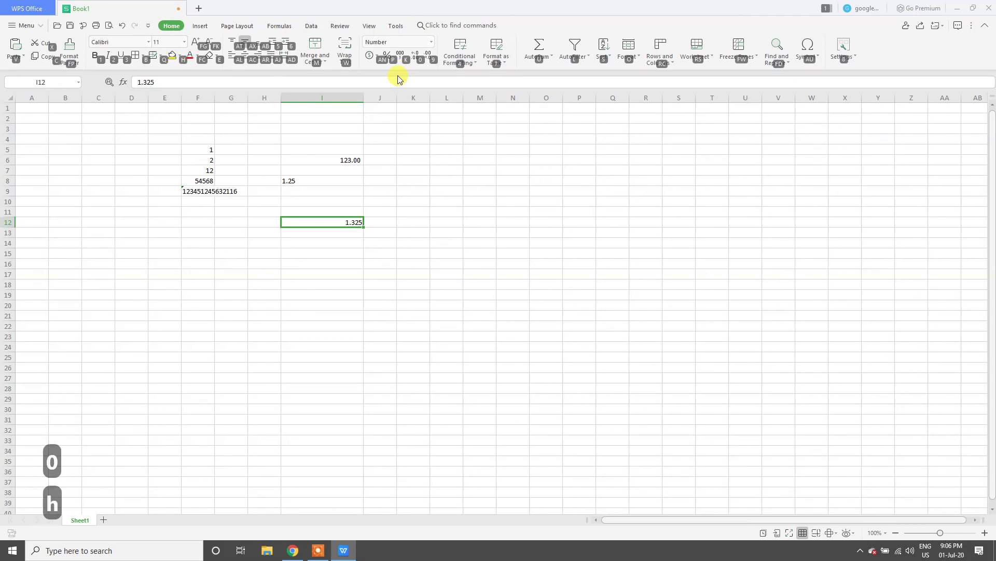
pyautogui.press('9')
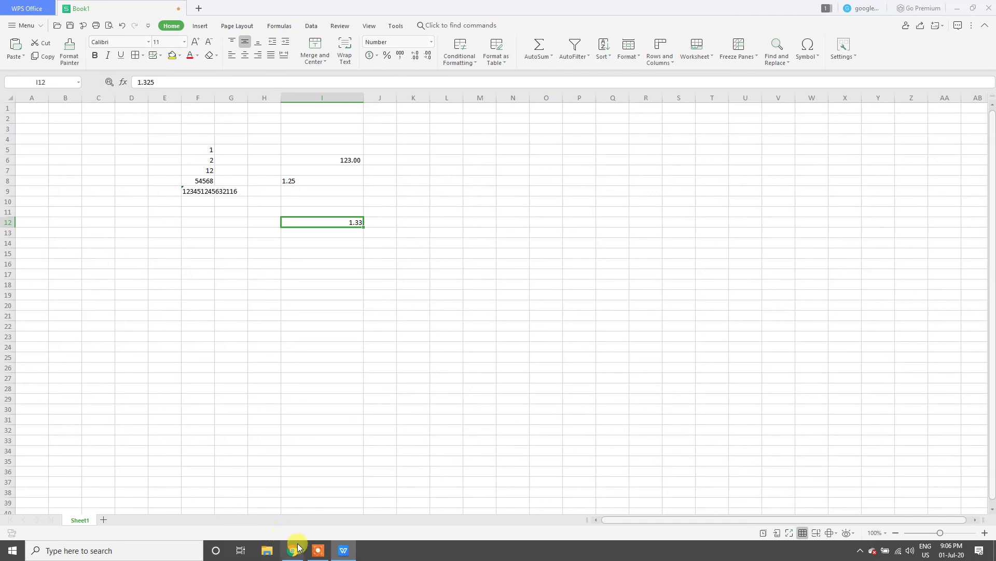
pyautogui.moveTo(327, 551)
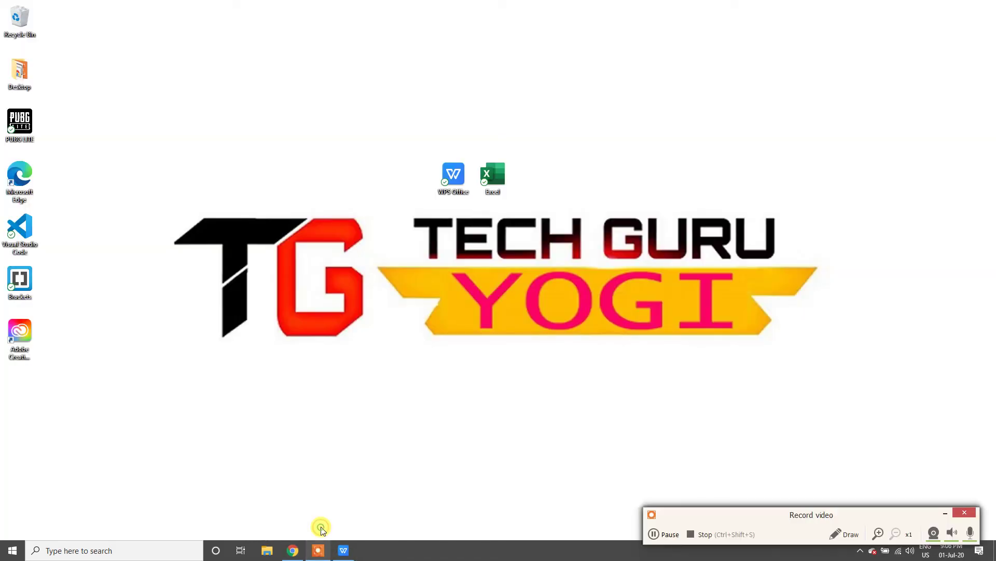